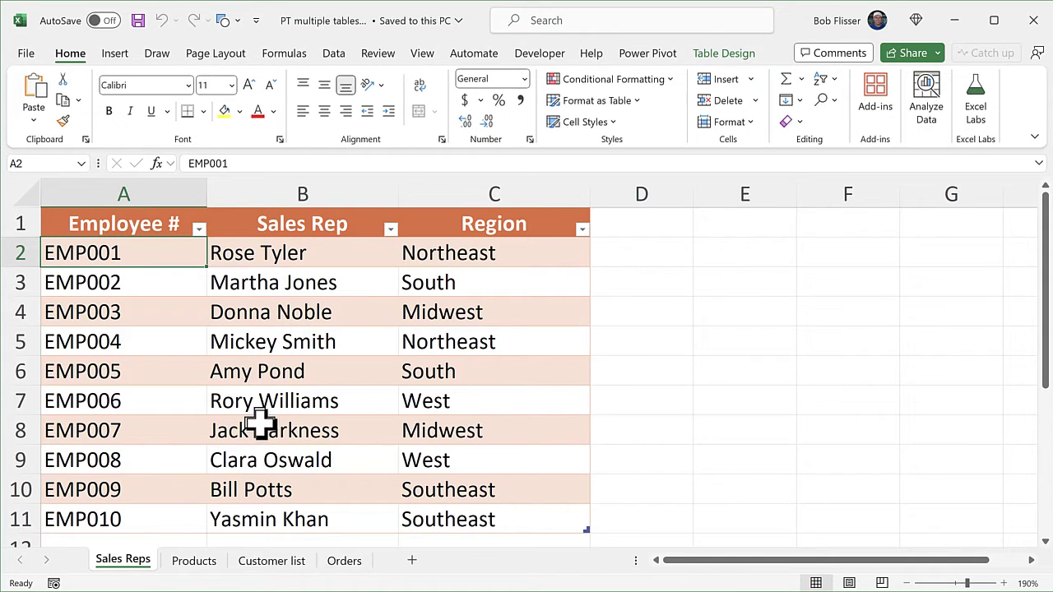
Examine the tables and their table names on the Sales Reps, Products, Customer list and Orders sheets
scroll(262, 423, "down", 1)
scroll(264, 421, "up", 1)
scroll(263, 420, "right", 1)
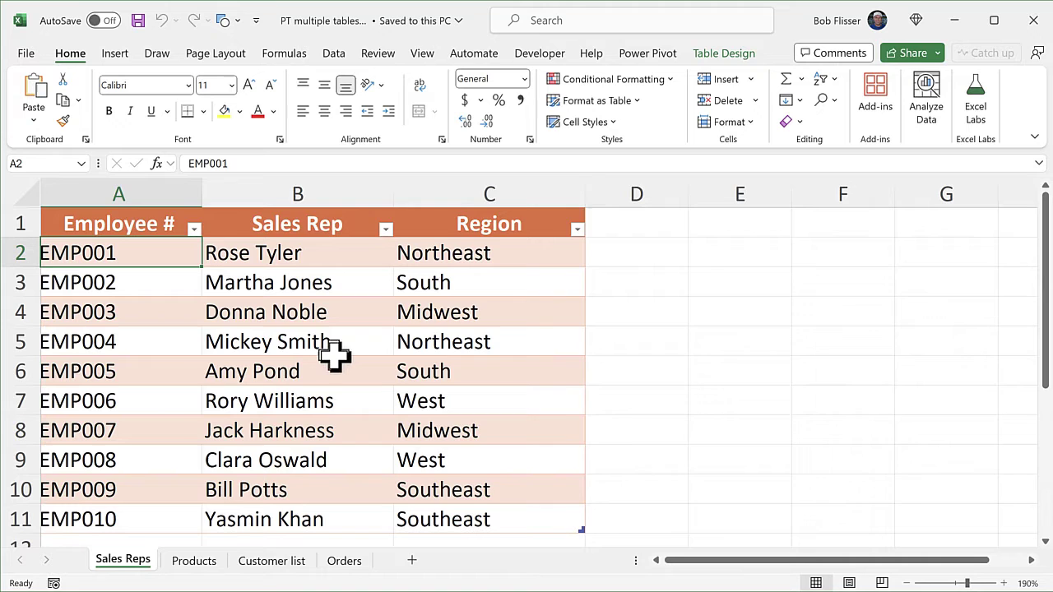
scroll(333, 356, "left", 1)
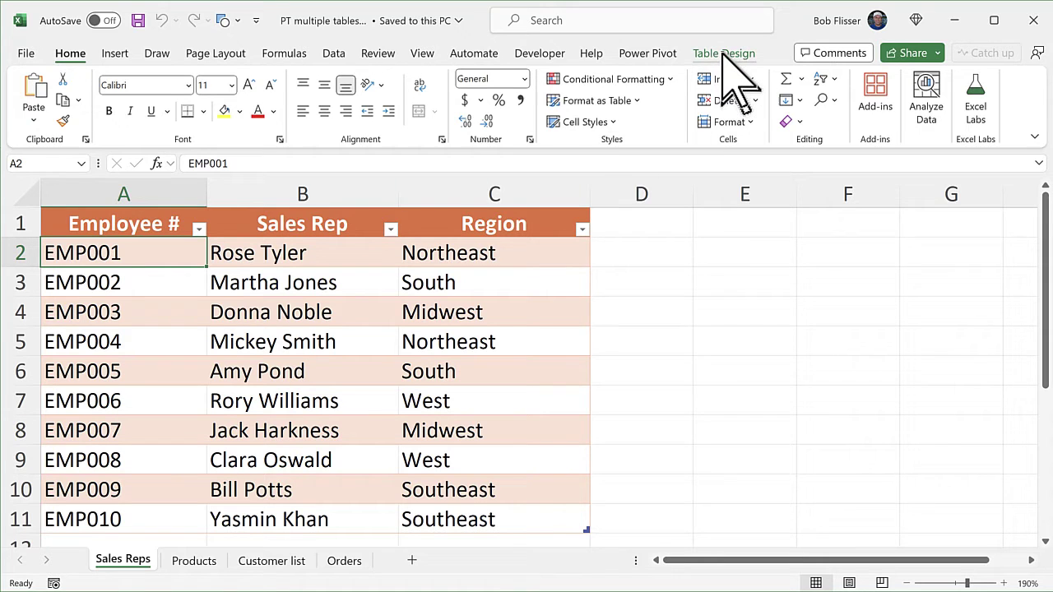
left_click(724, 54)
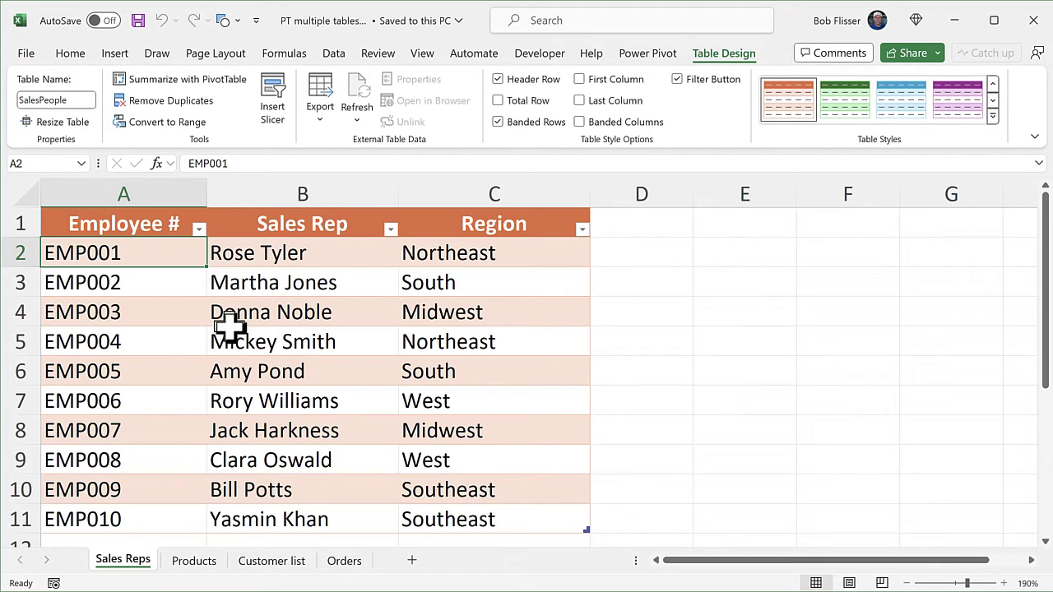
left_click(201, 561)
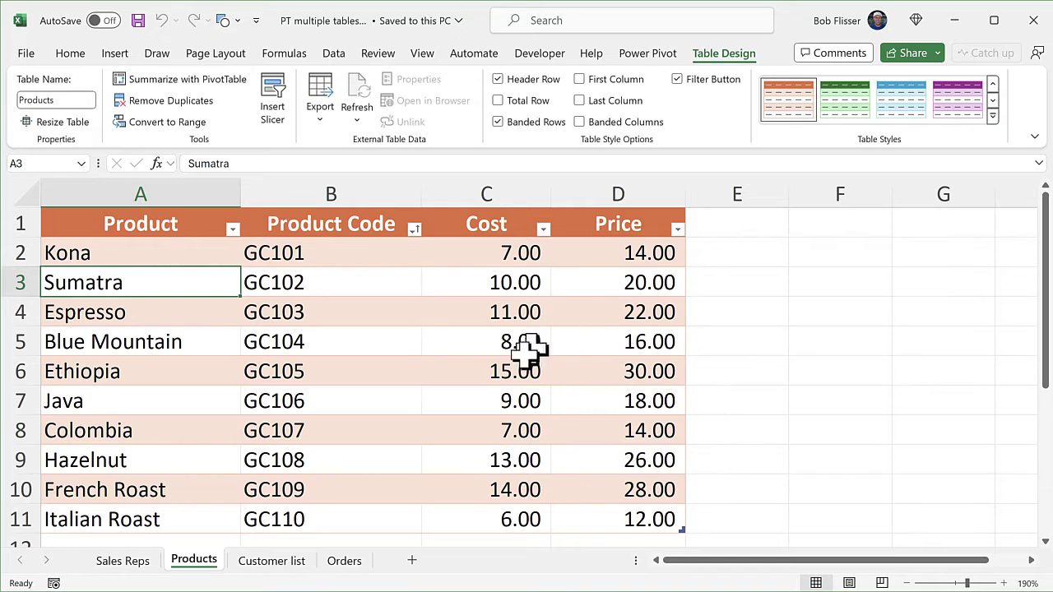
left_click(280, 563)
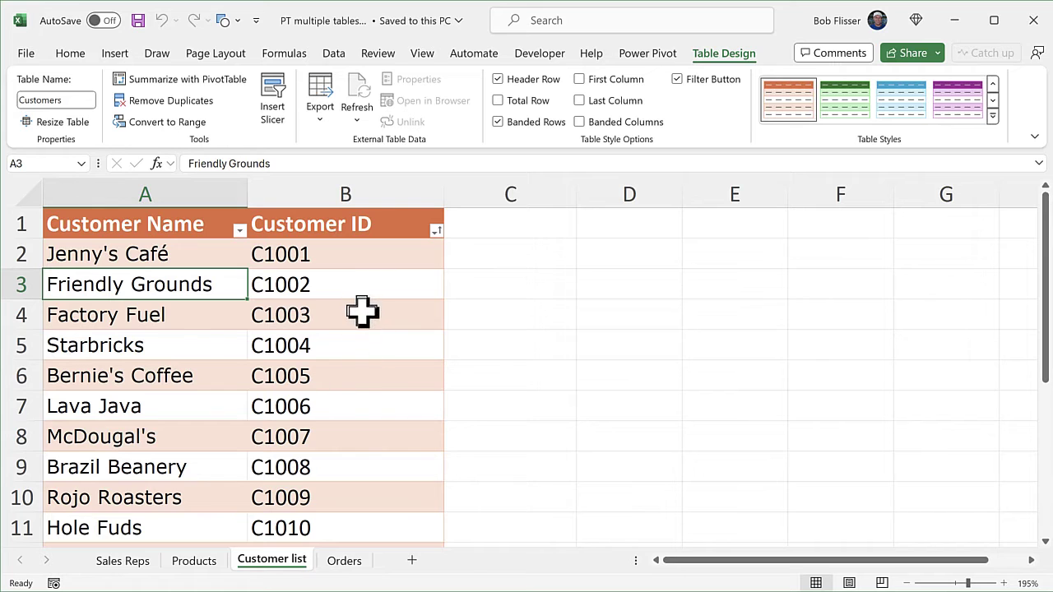
left_click(349, 562)
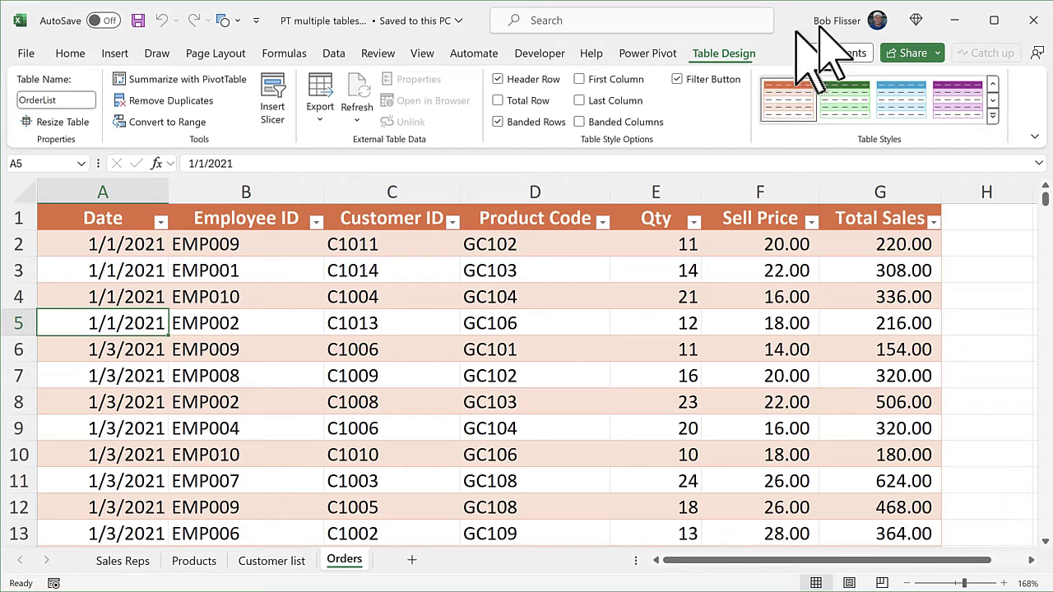
Create a PivotTable from the OrderList table on a new worksheet, adding the data to the Data Model
left_click(204, 82)
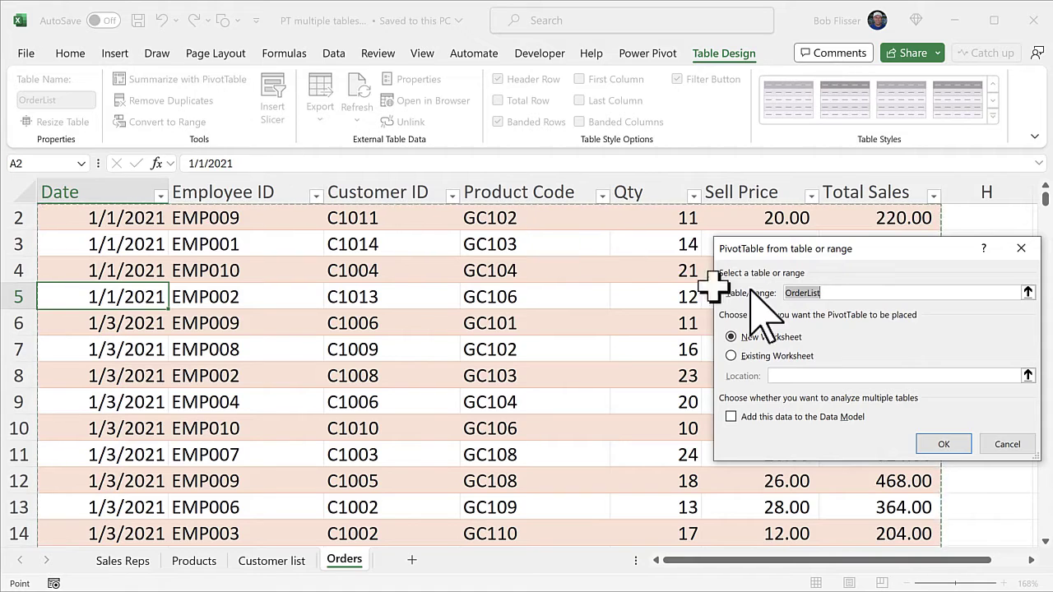
left_click(851, 292)
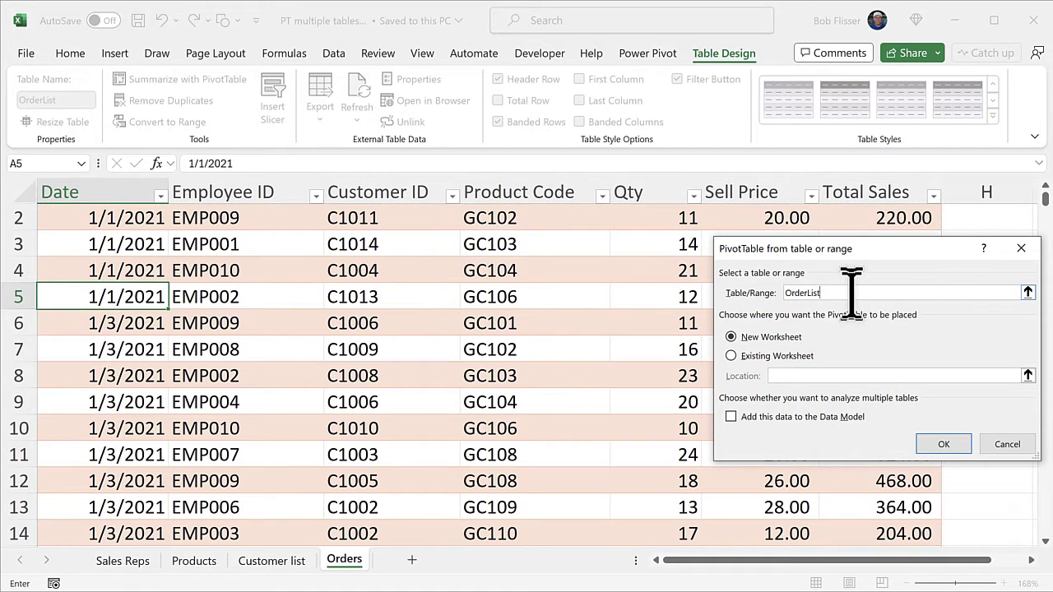
left_click(769, 416)
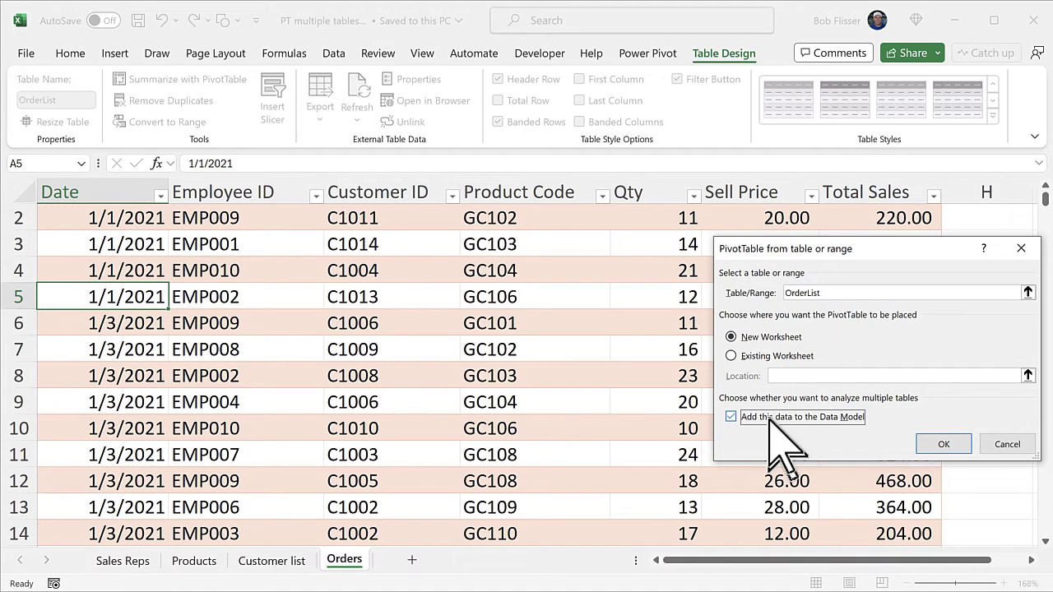
left_click(940, 441)
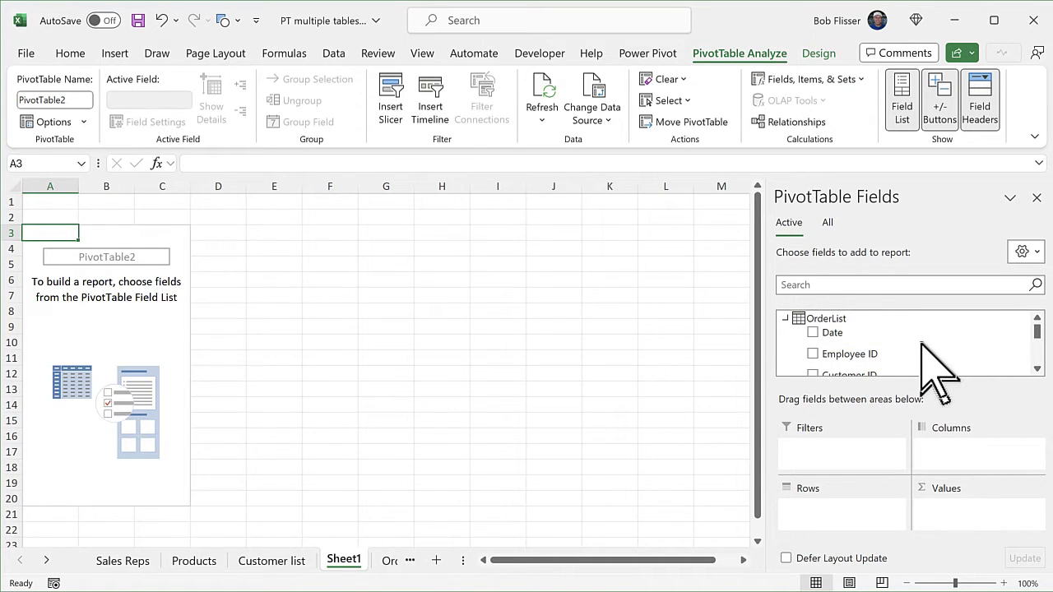
List the fields of all workbook tables and add Customer Name from the Customers table to the PivotTable rows
mouse_move(1038, 331)
left_mouse_down()
mouse_move(1039, 362)
mouse_move(1033, 320)
left_mouse_up()
left_click(828, 230)
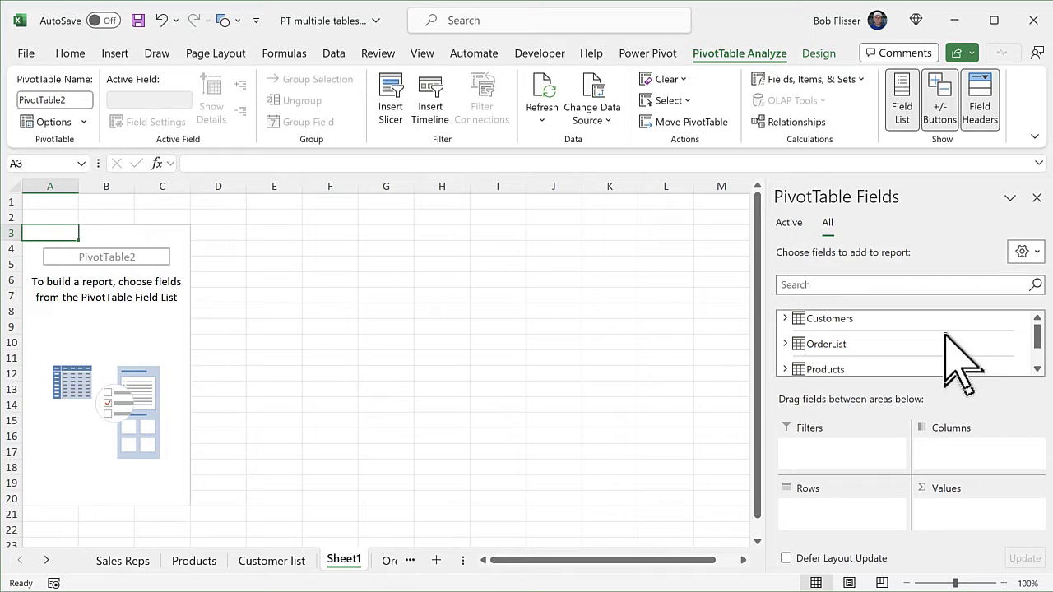
scroll(954, 353, "down", 1)
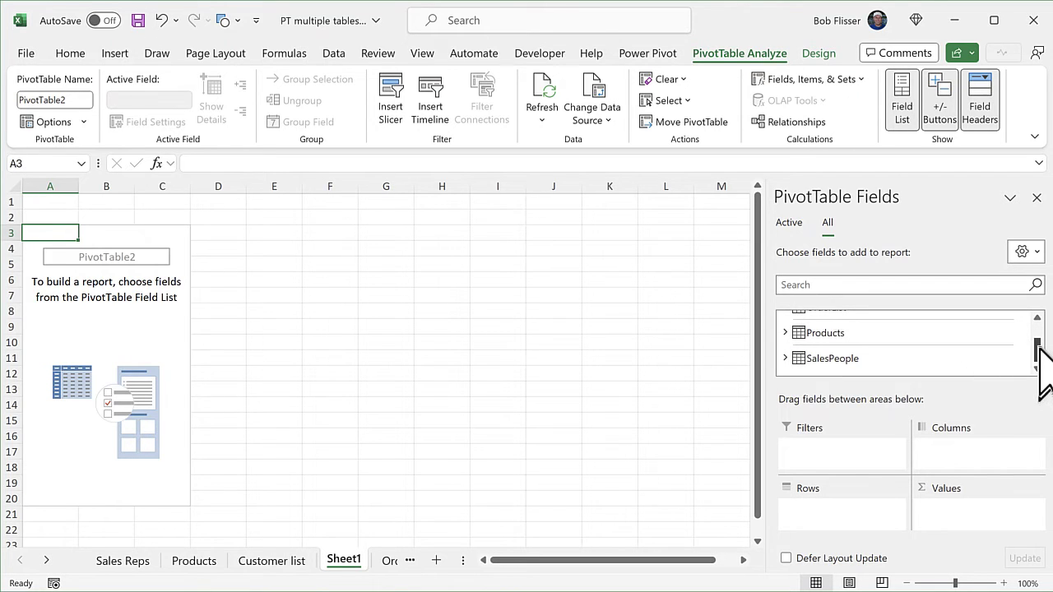
left_click_drag(1037, 348, 1036, 333)
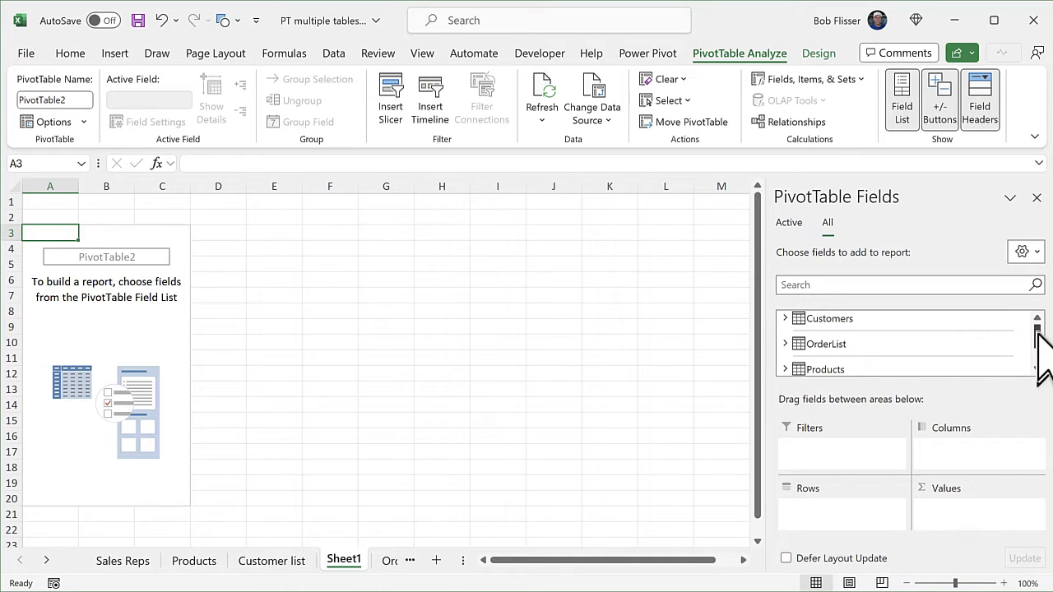
left_click(786, 318)
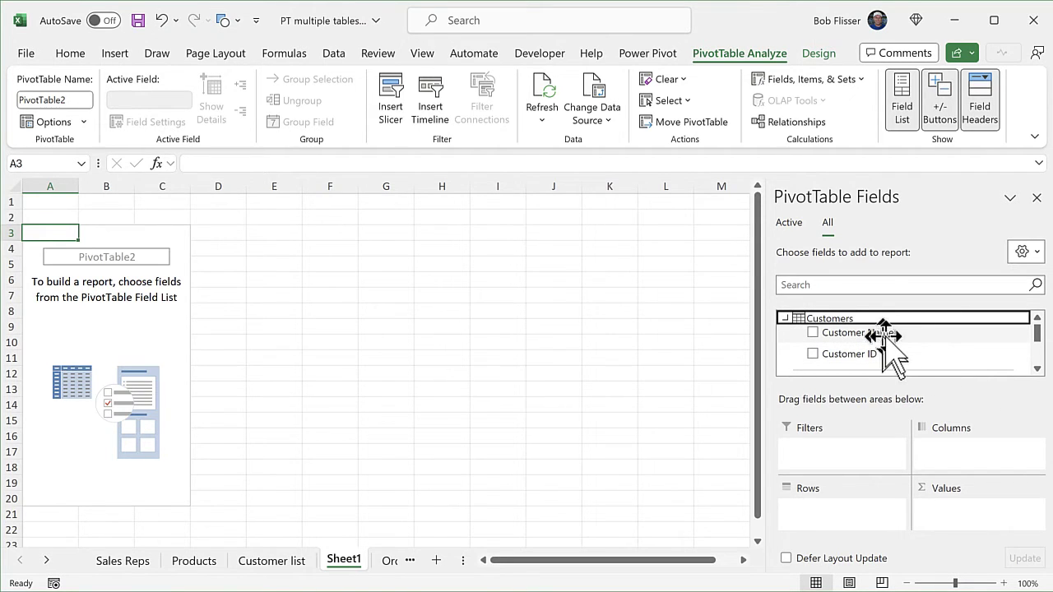
left_click_drag(887, 337, 843, 520)
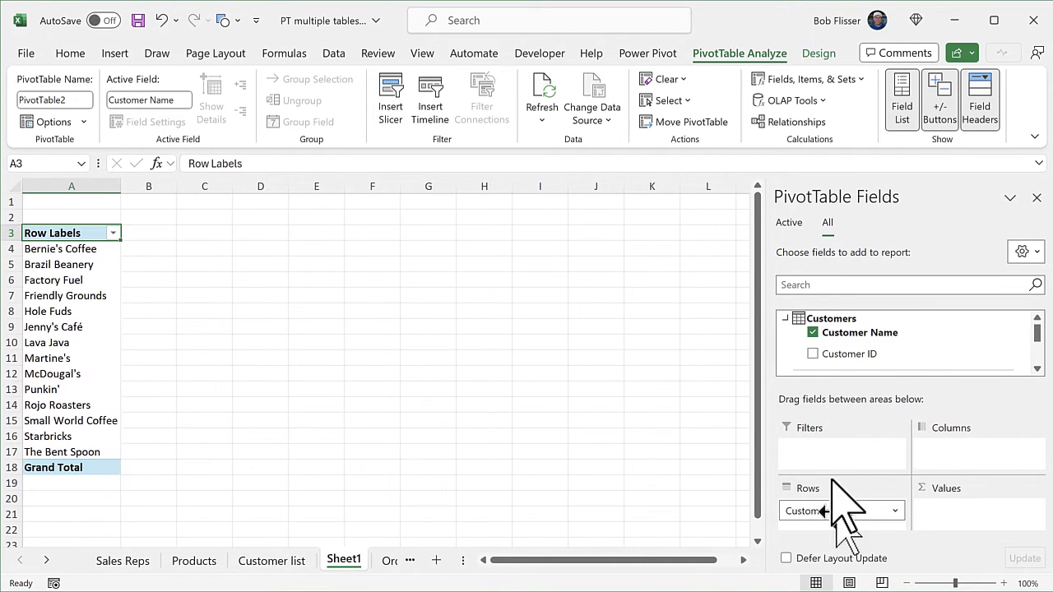
Add Total Sales from the OrderList table to the PivotTable values
left_click(785, 319)
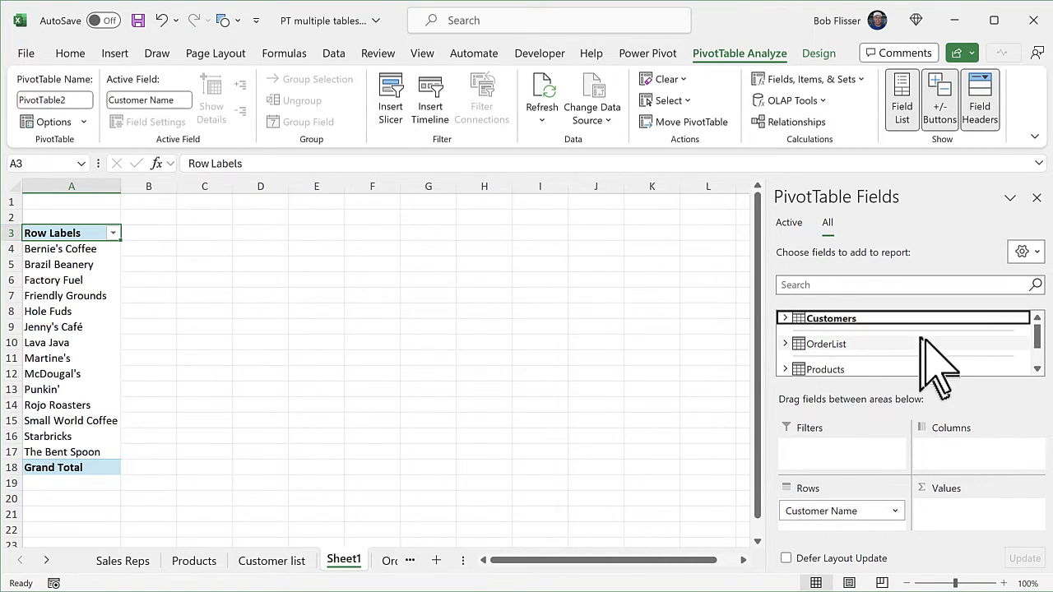
left_click(785, 344)
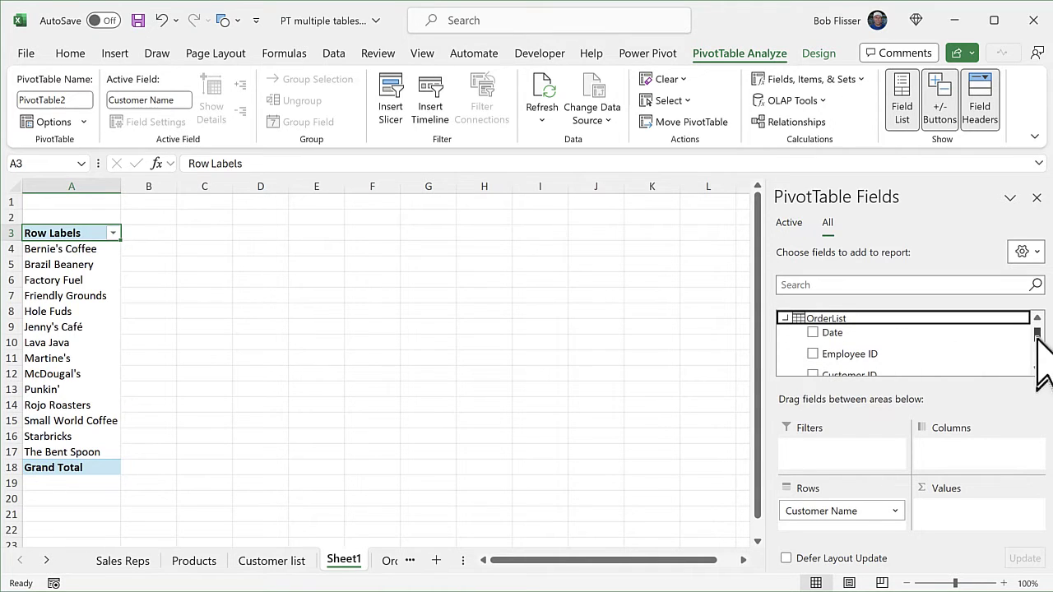
left_click_drag(1037, 339, 1037, 355)
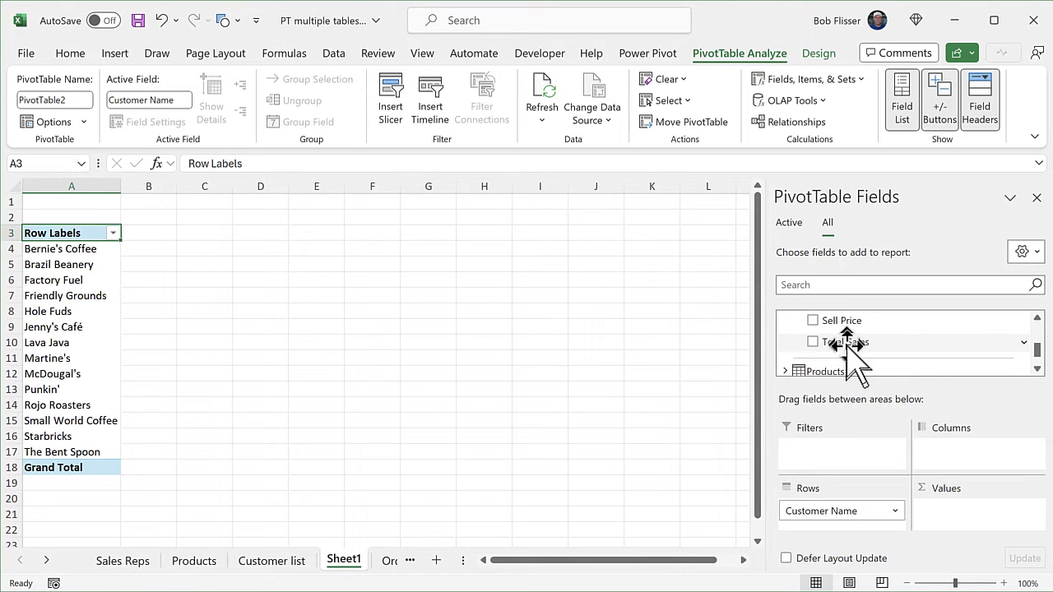
left_click_drag(847, 344, 951, 516)
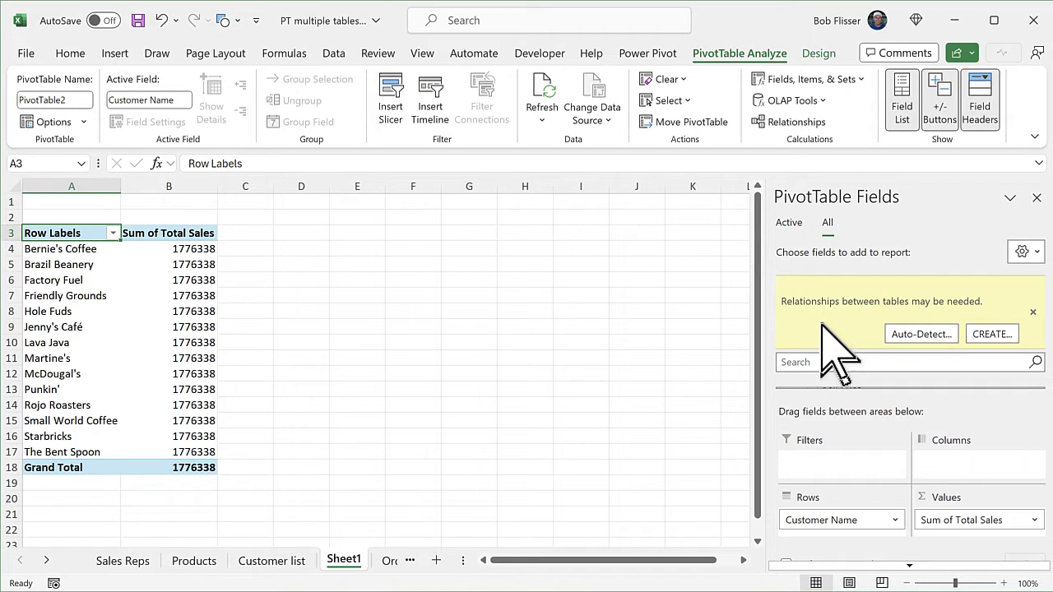
Auto-detect the relationship needed between the PivotTable's tables and close the detection report
left_click(922, 334)
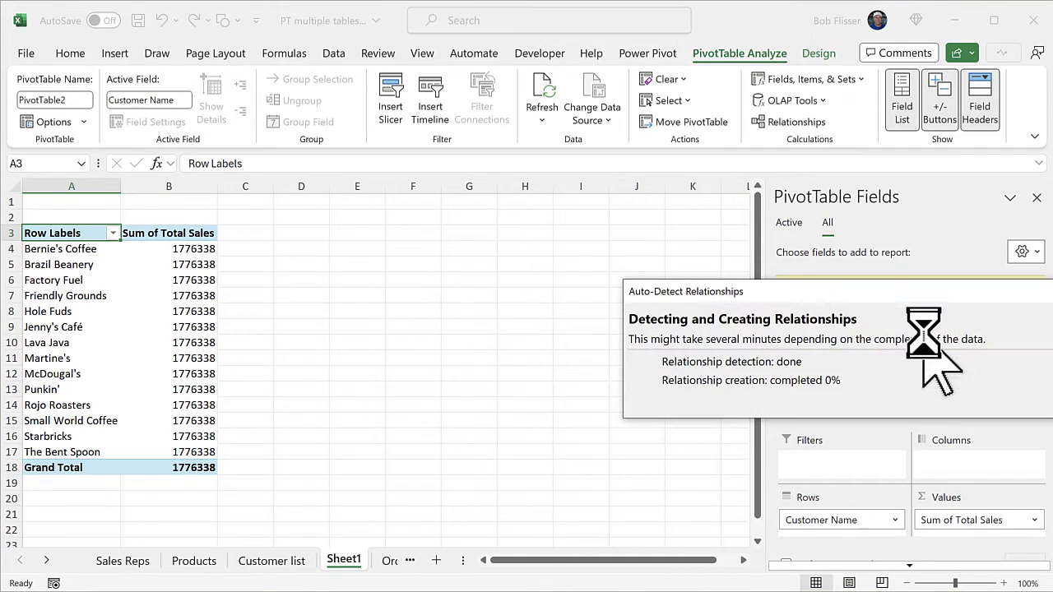
left_click_drag(929, 287, 731, 262)
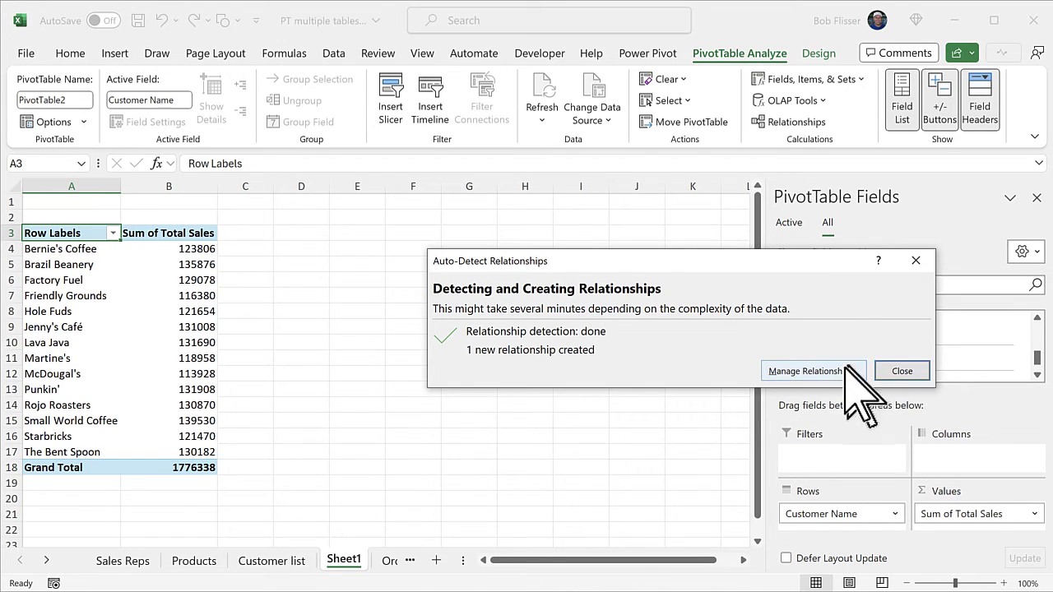
left_click(908, 371)
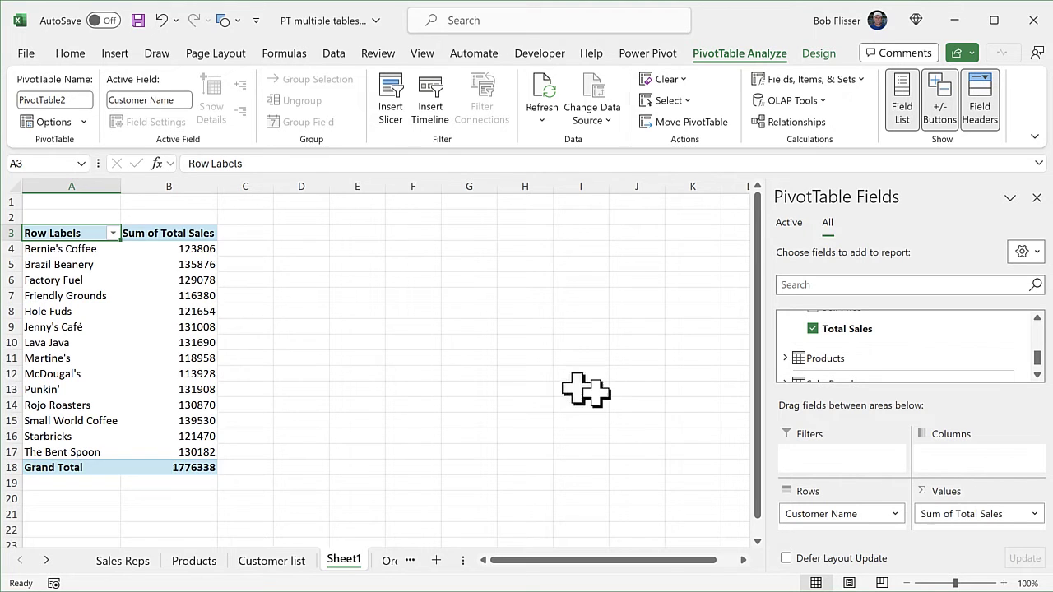
Review the tables and columns linked by the existing OrderList–Customers relationship without changing it
left_click(1007, 583)
left_click(1007, 584)
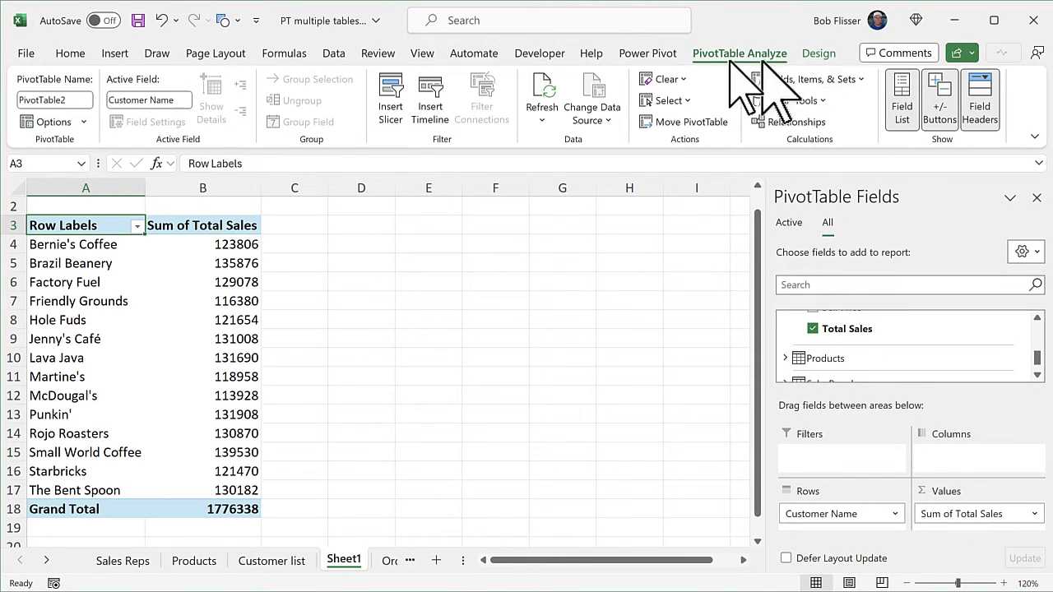
left_click(811, 125)
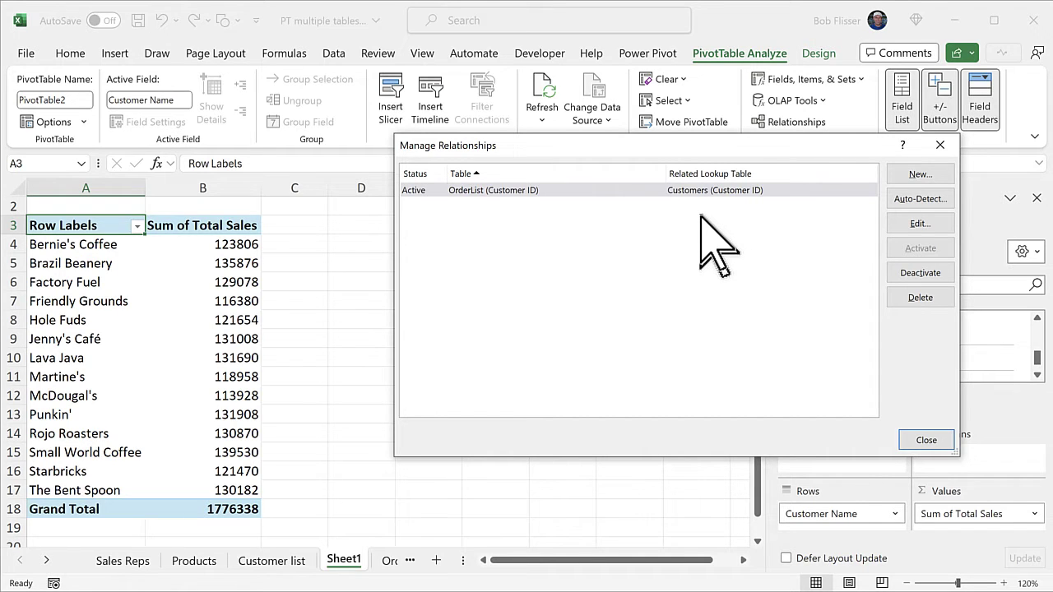
double_click(631, 190)
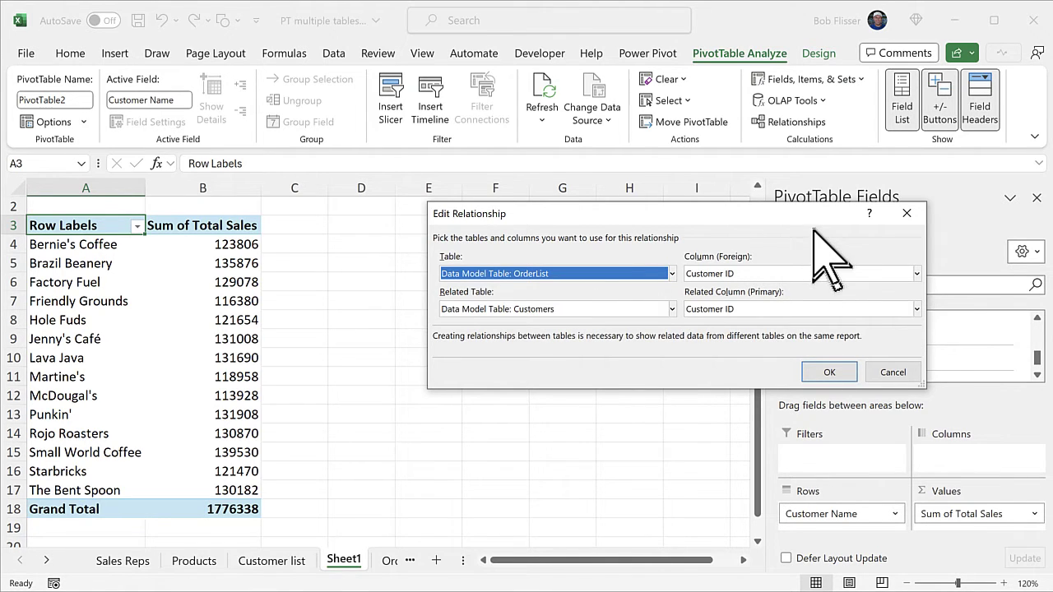
left_click(891, 372)
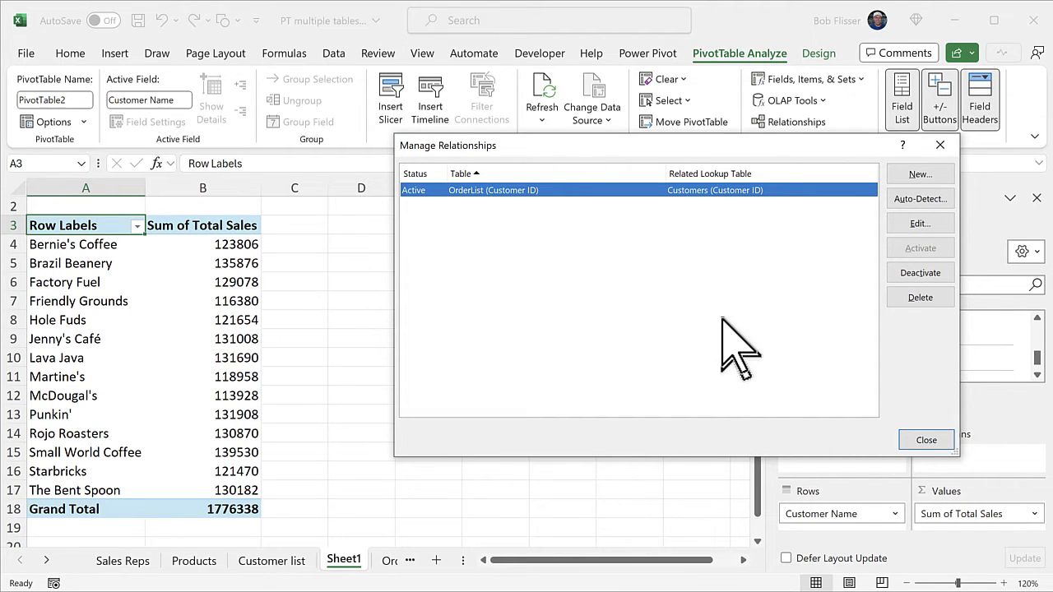
Create a relationship linking the OrderList table's Product Code column to the Products table's Product Code column
left_click(920, 174)
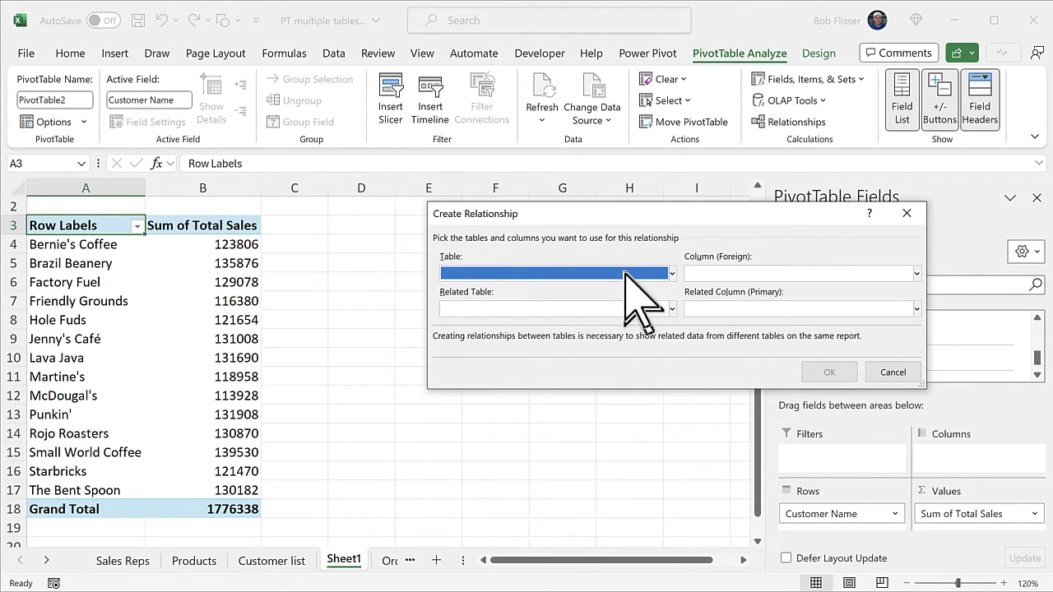
left_click(627, 274)
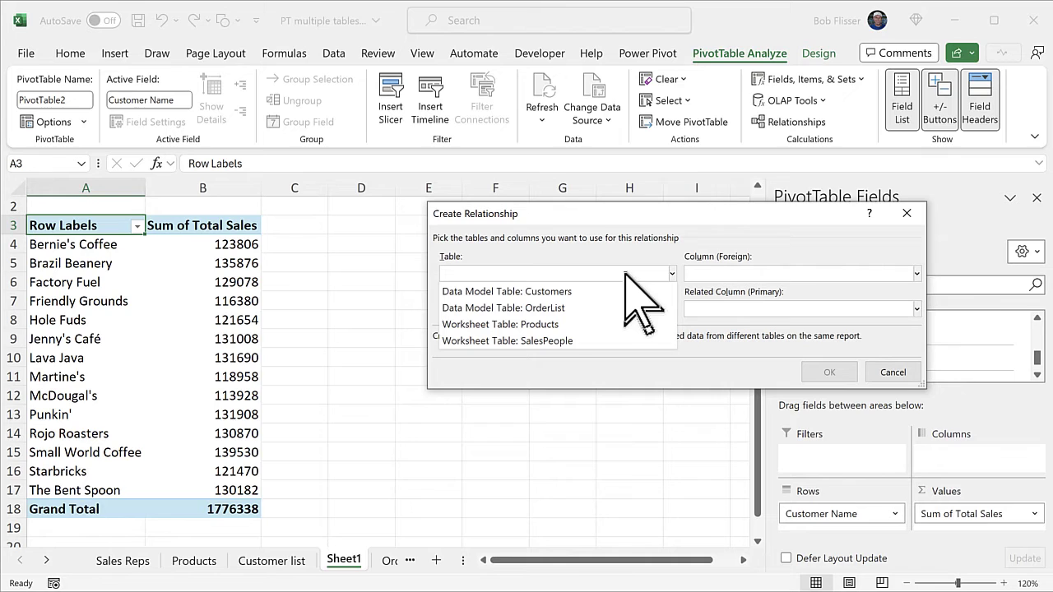
left_click(582, 307)
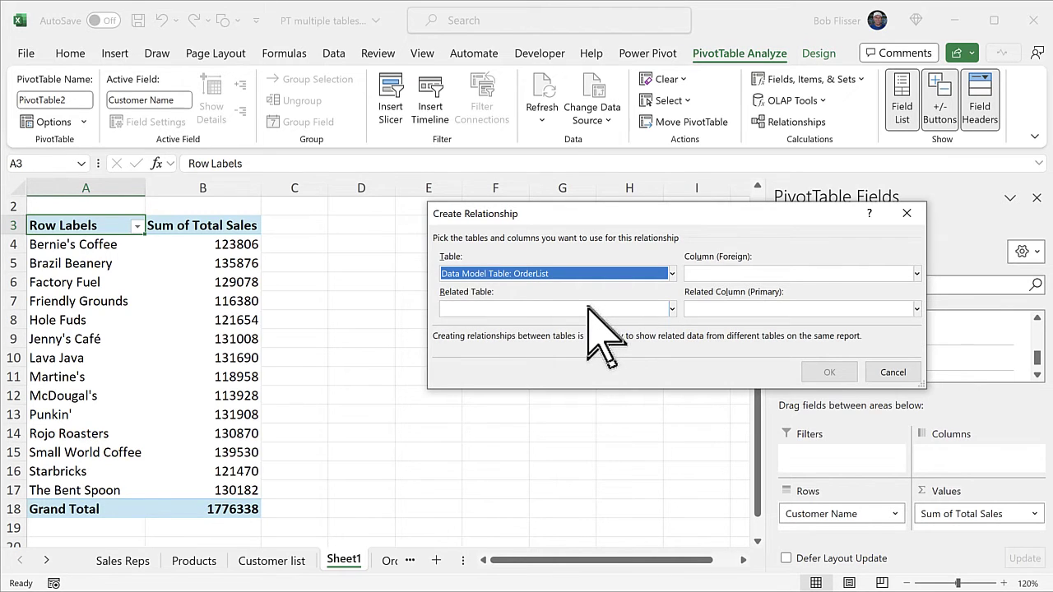
left_click(587, 307)
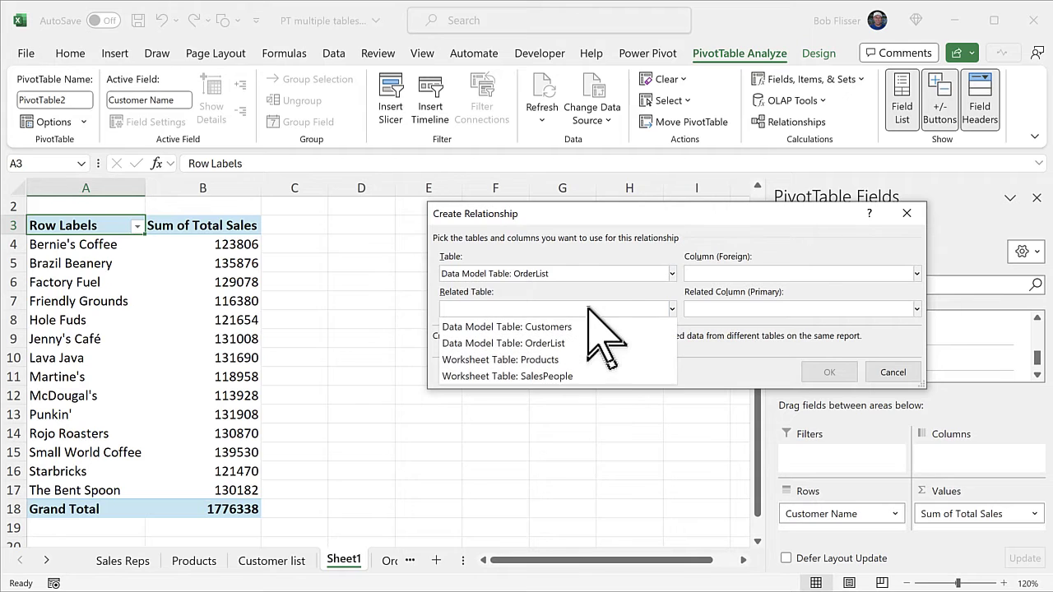
left_click(581, 359)
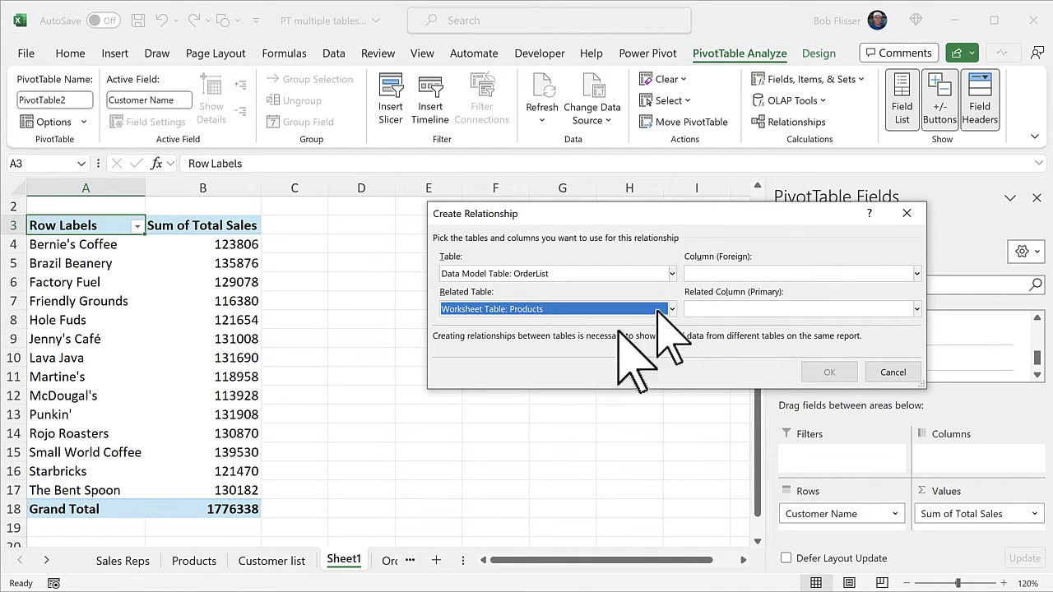
left_click(774, 273)
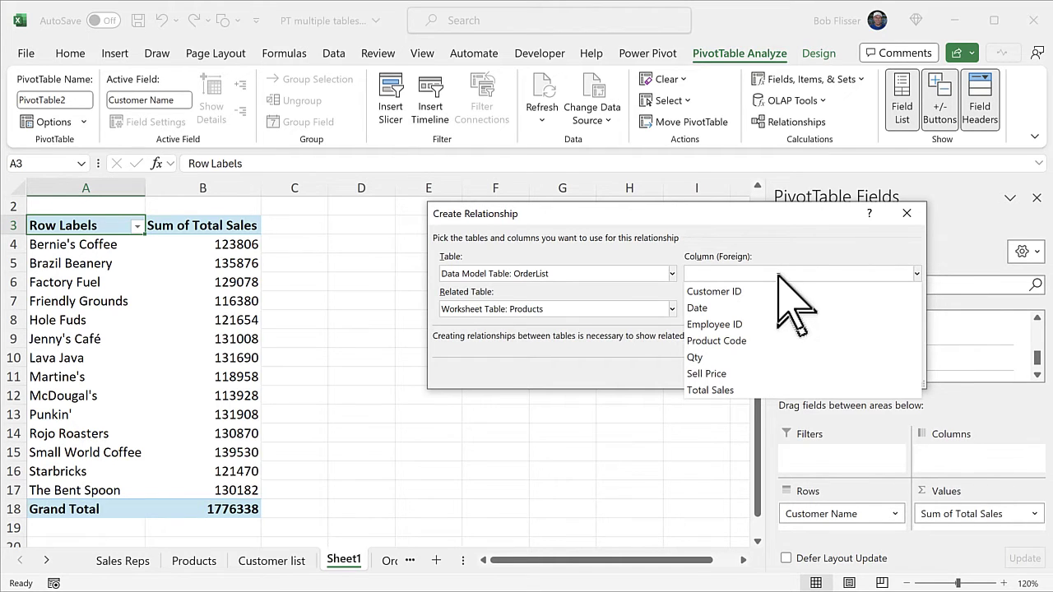
left_click(769, 341)
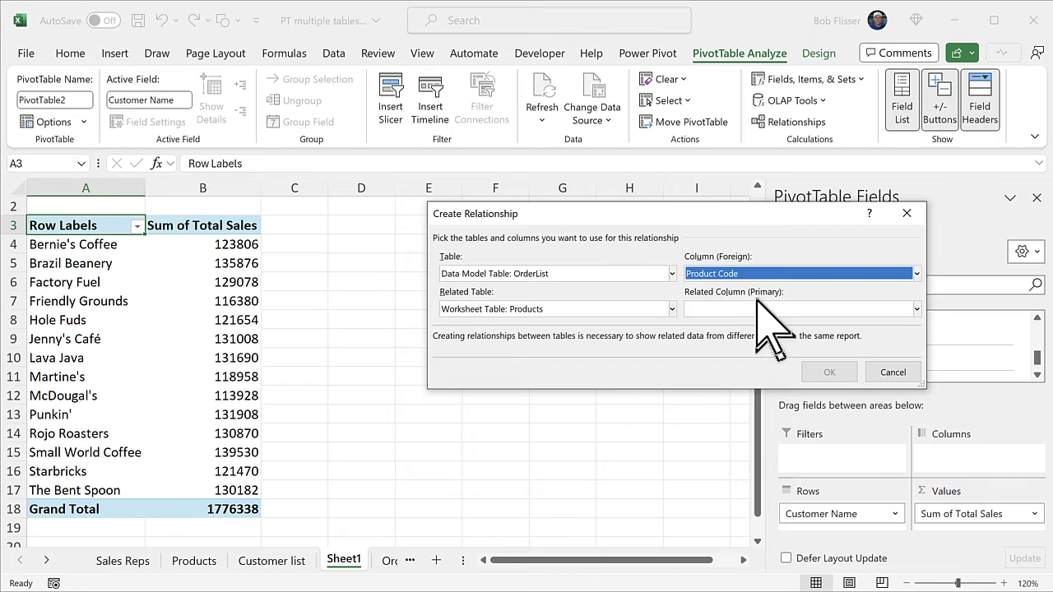
left_click(763, 308)
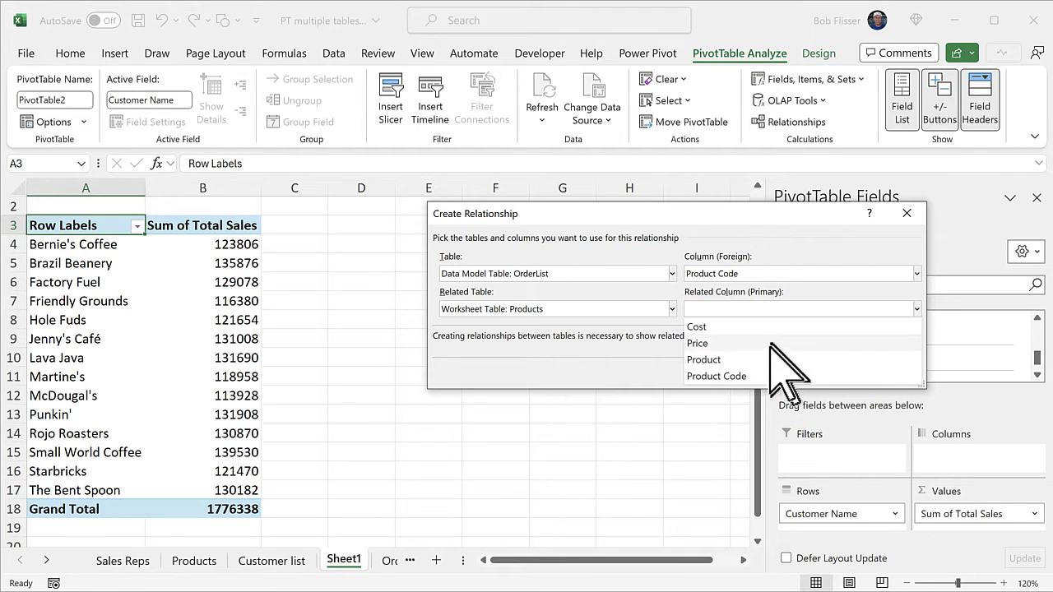
left_click(743, 376)
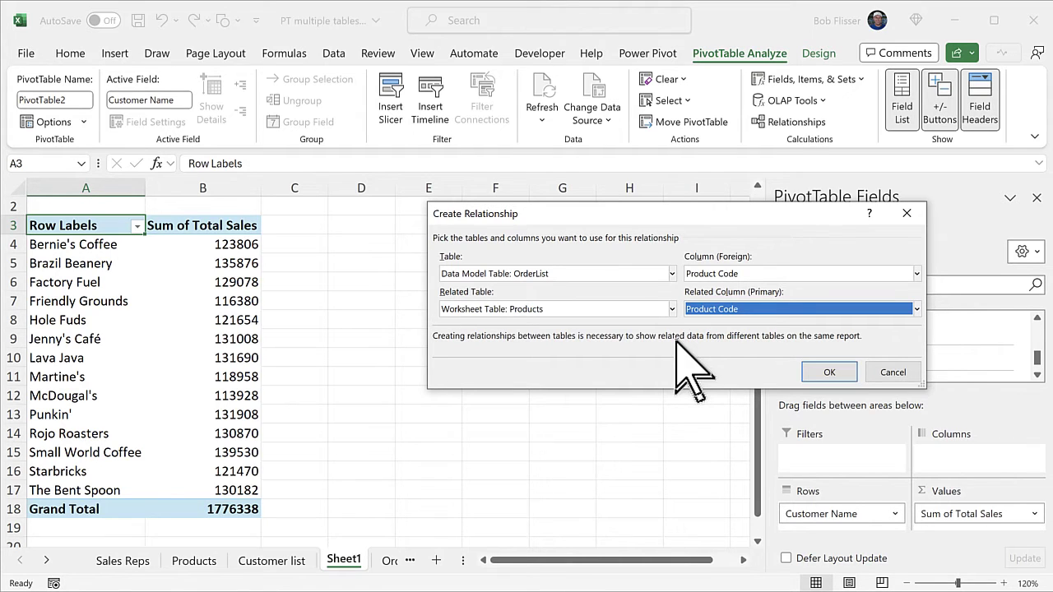
left_click(831, 374)
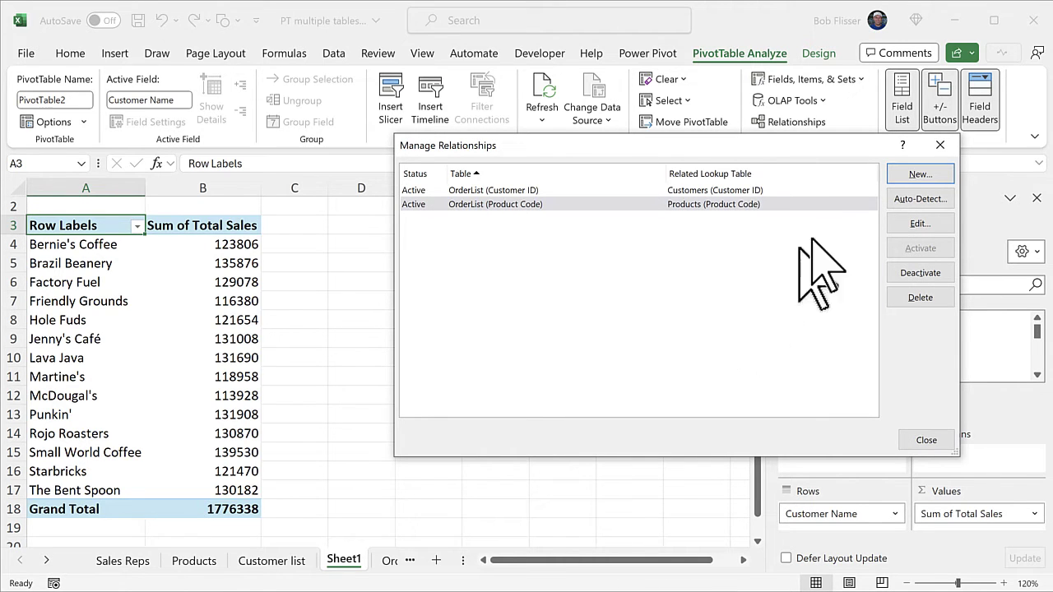
Create a relationship linking OrderList's Employee ID column to SalesPeople's Employee # column, and close the relationship manager
left_click(921, 174)
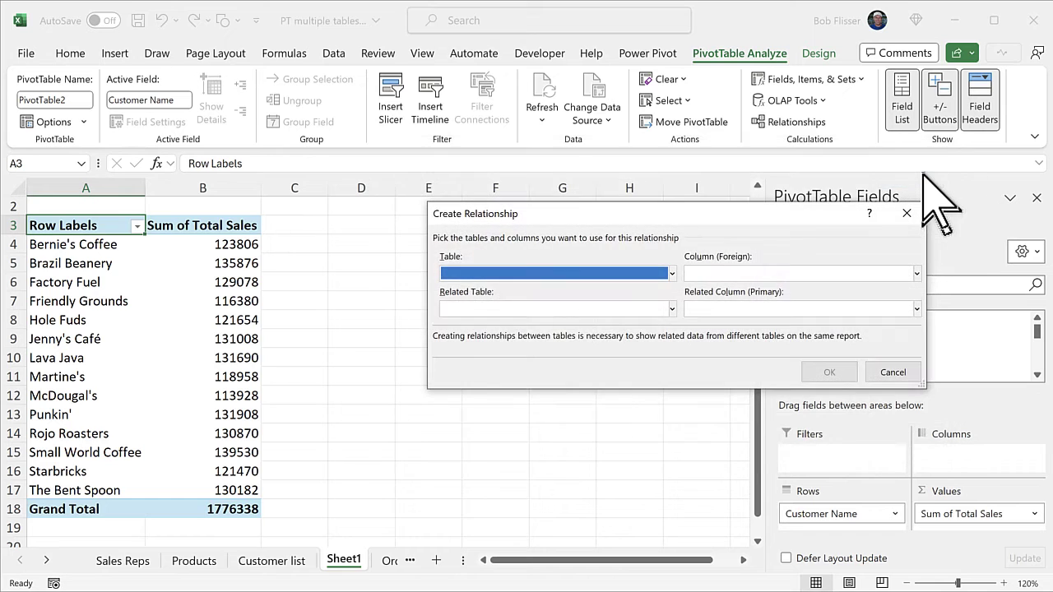
left_click(586, 273)
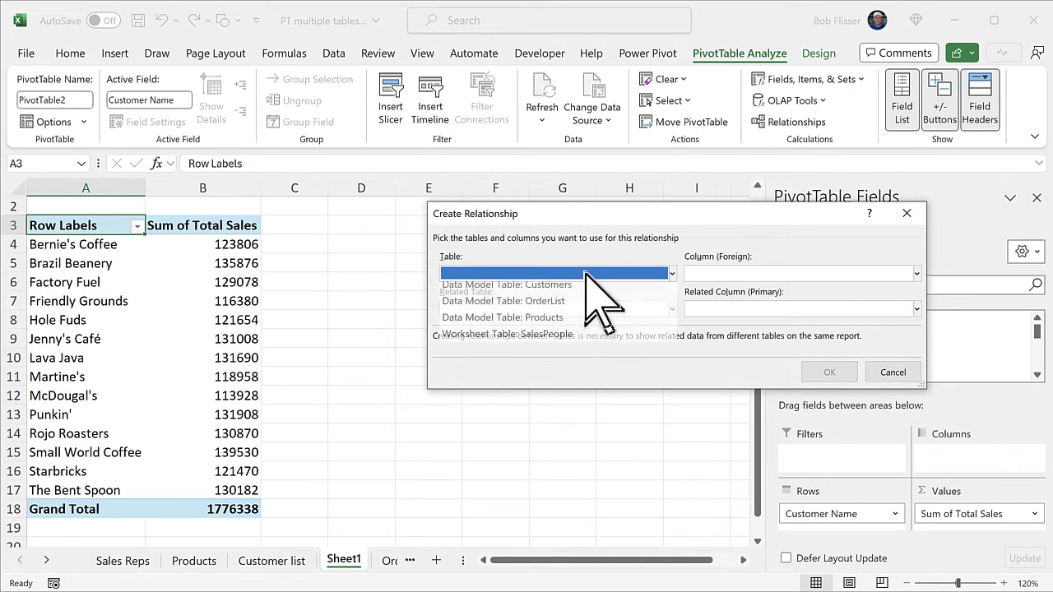
left_click(583, 308)
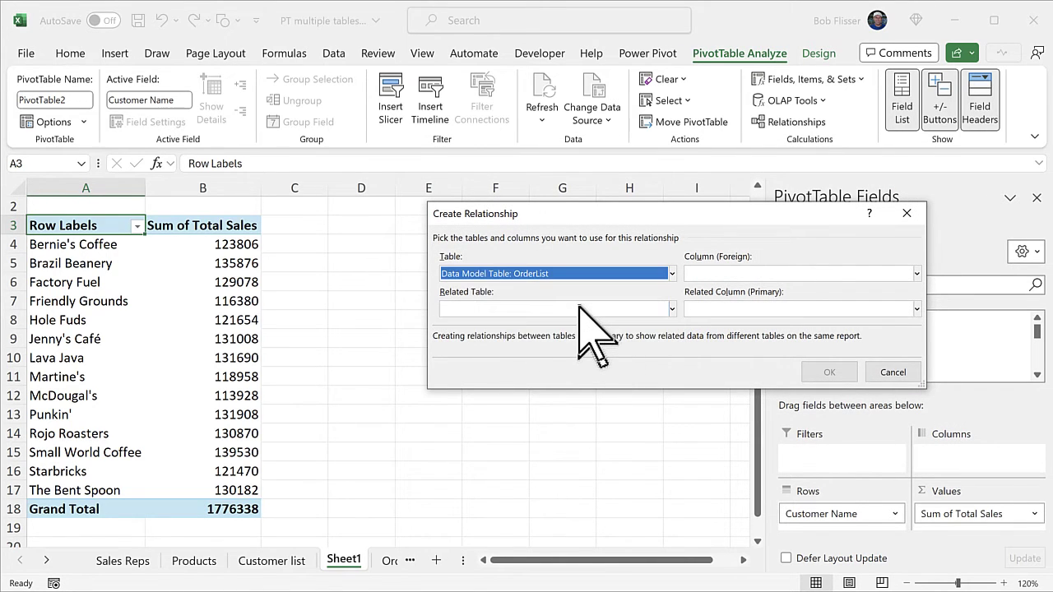
left_click(582, 308)
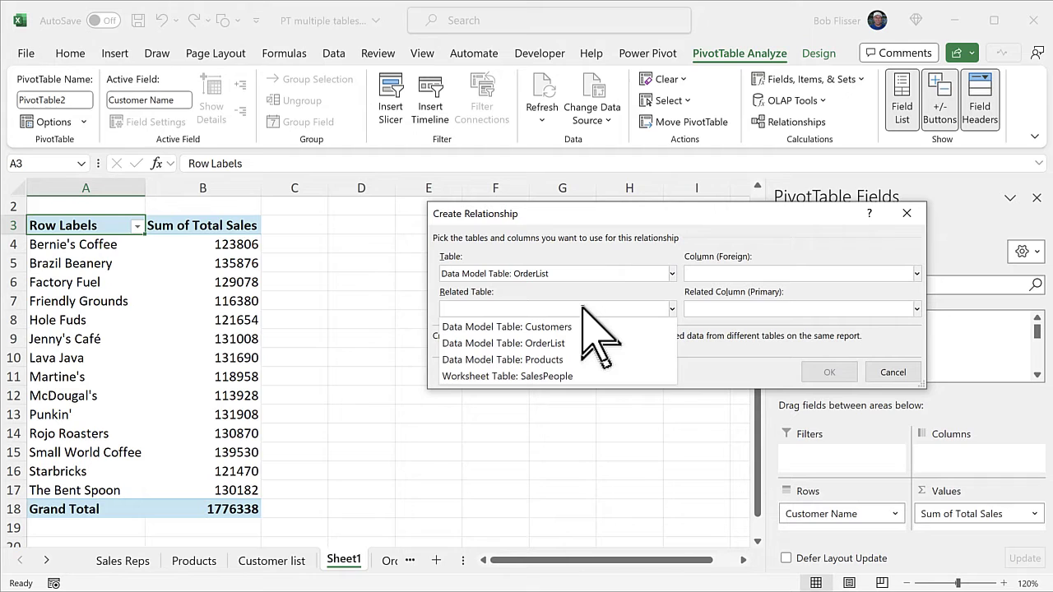
left_click(585, 376)
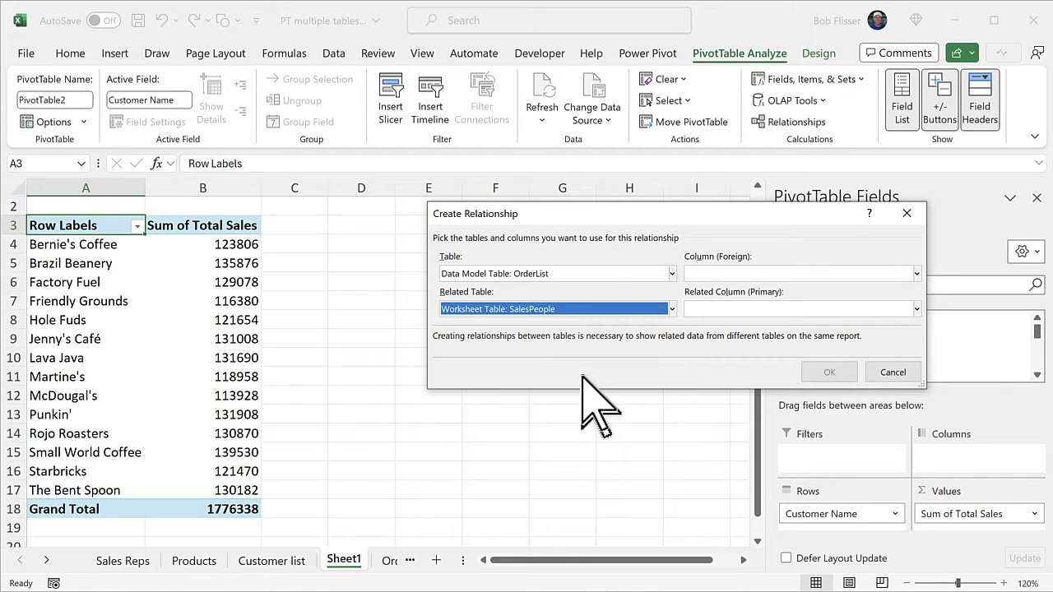
left_click(792, 272)
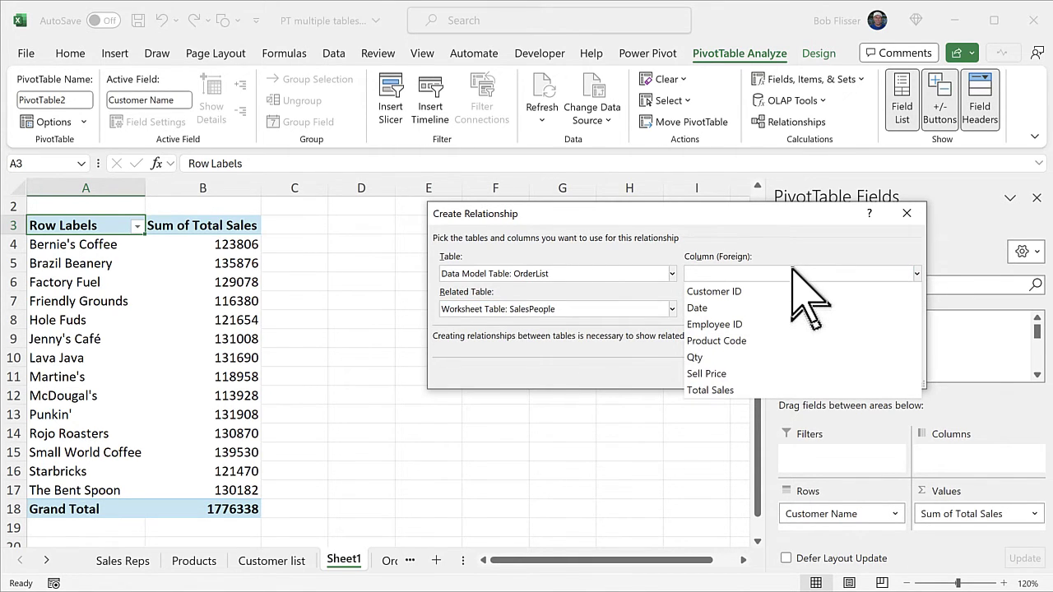
left_click(774, 324)
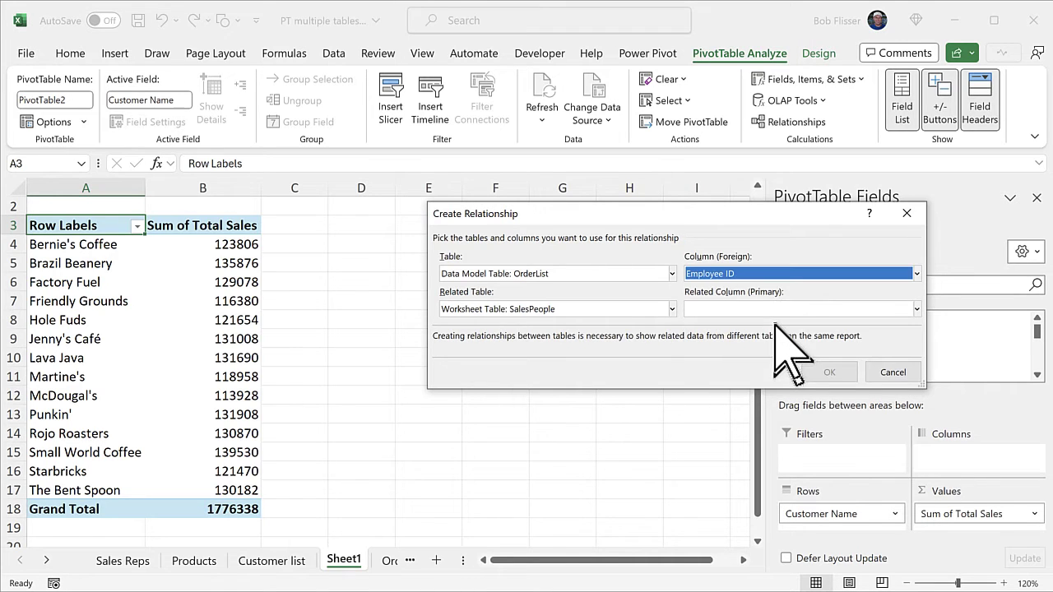
left_click(778, 307)
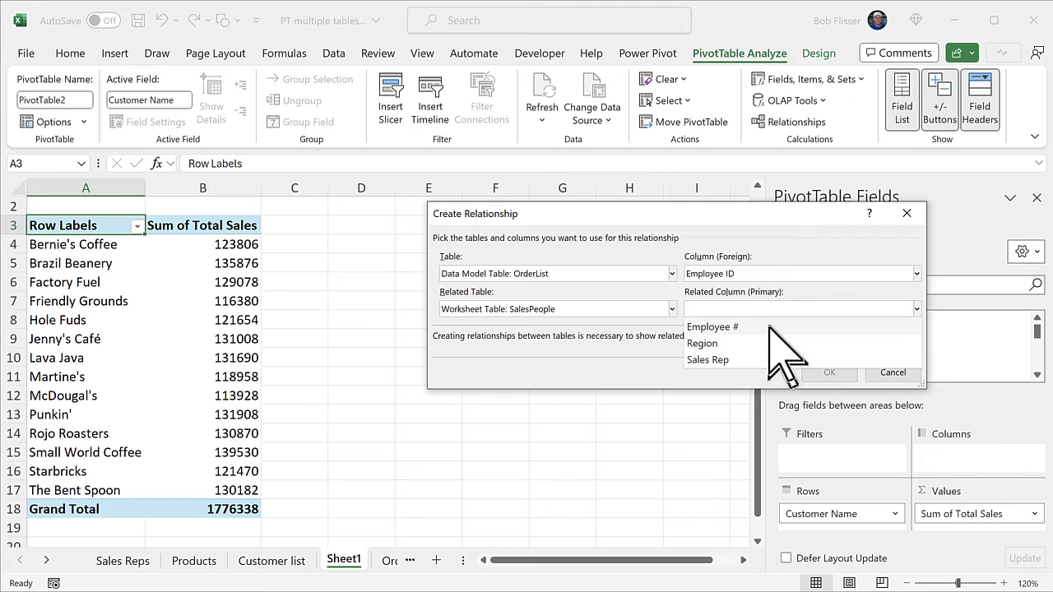
left_click(770, 327)
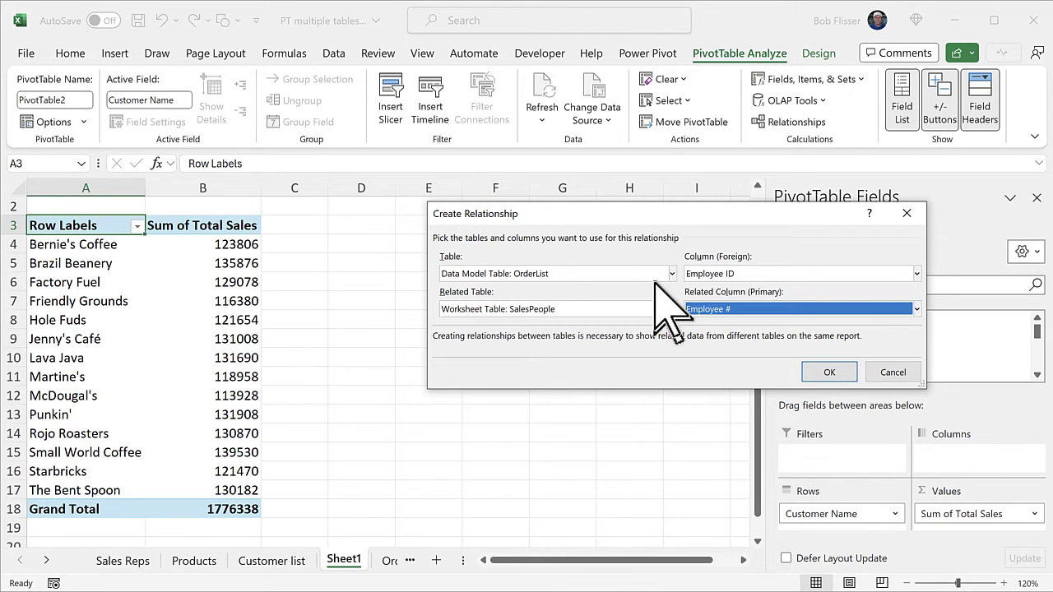
left_click(838, 372)
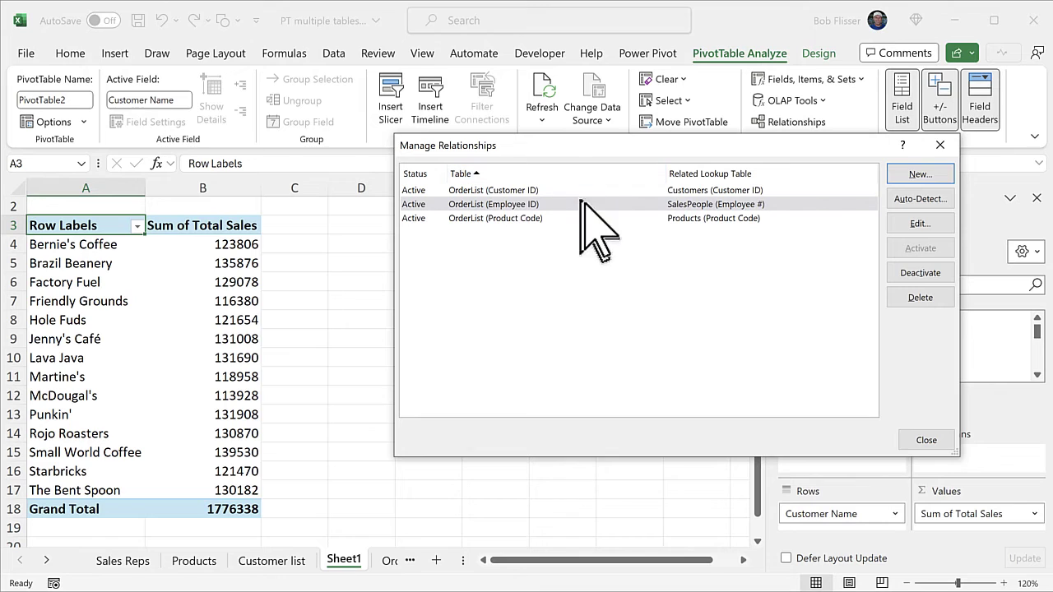
left_click(669, 204)
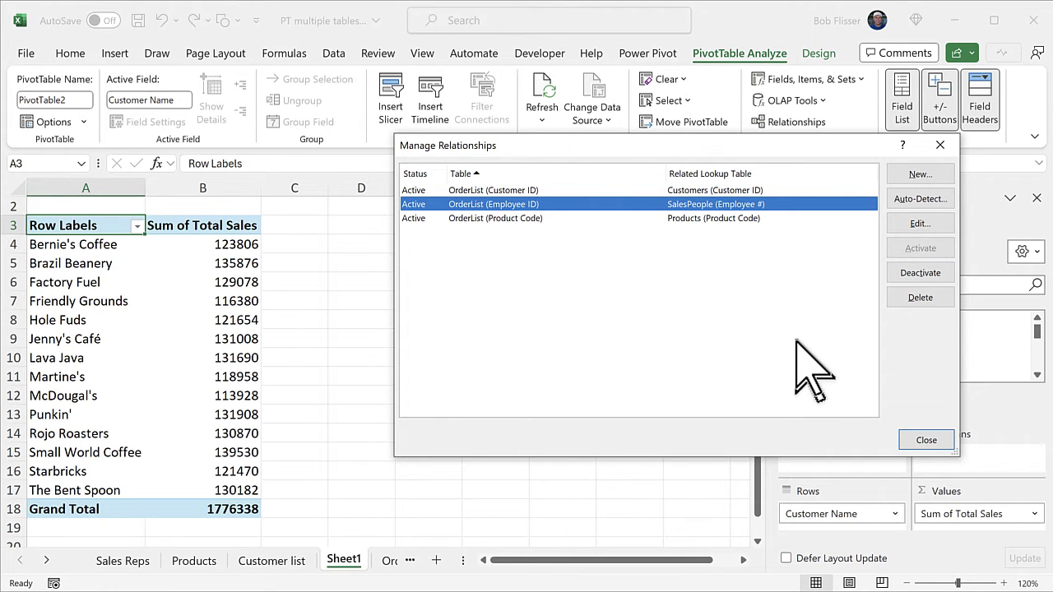
left_click(927, 440)
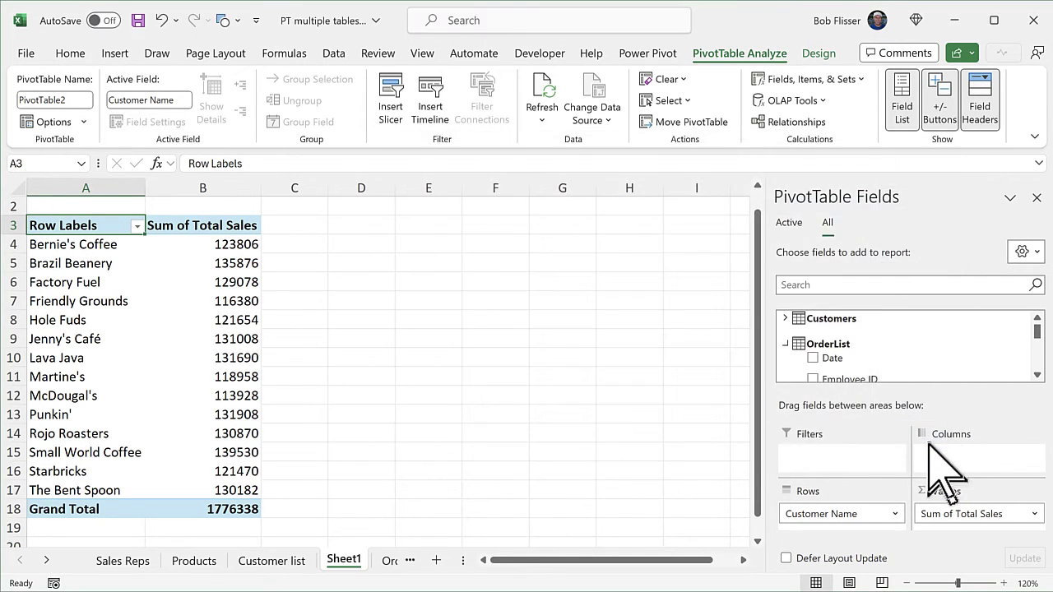
Rename the PivotTable's worksheet as PT1 and move it directly after the Orders sheet
double_click(347, 561)
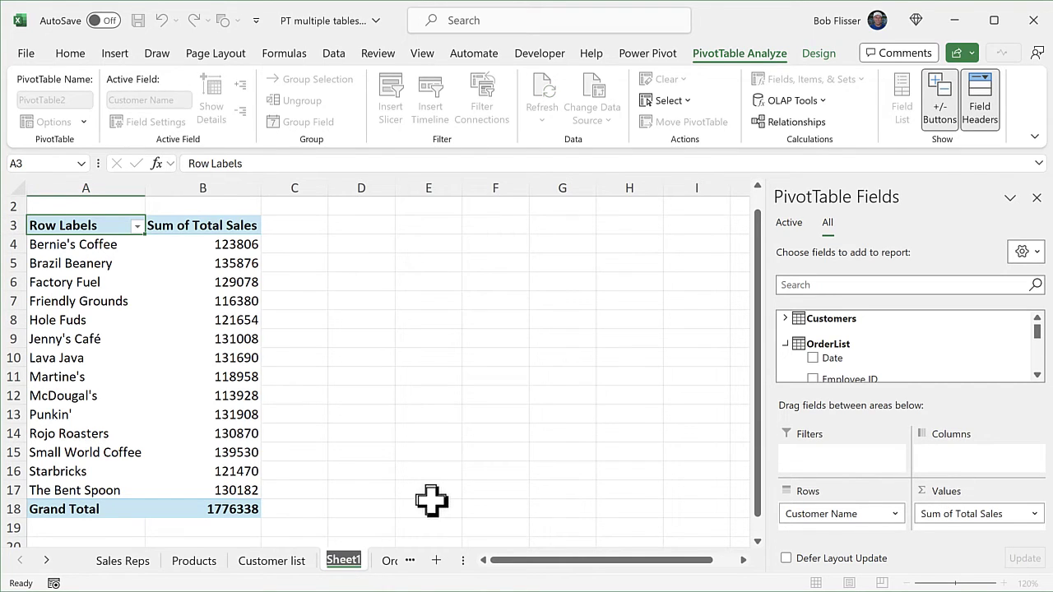
type("PT")
key("Return")
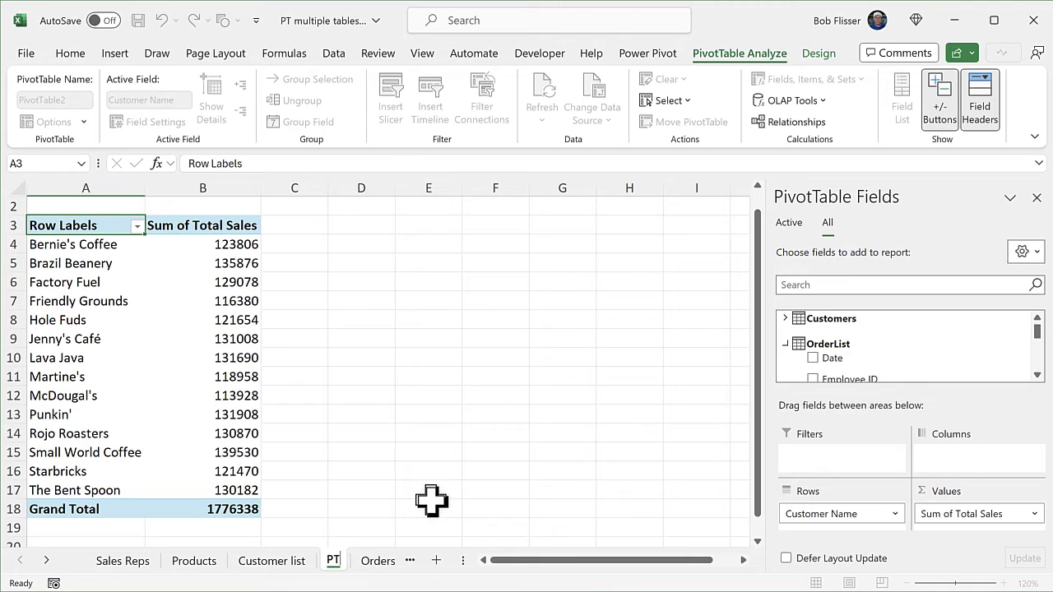
type("1")
key("Return")
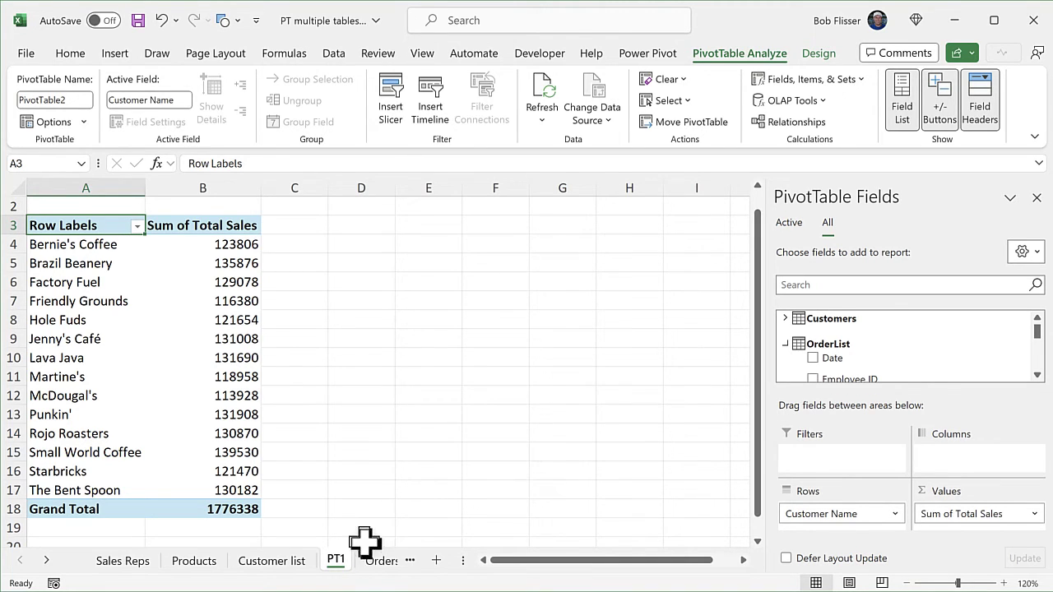
mouse_move(337, 553)
left_mouse_down()
mouse_move(357, 564)
mouse_move(428, 556)
mouse_move(351, 559)
left_mouse_up()
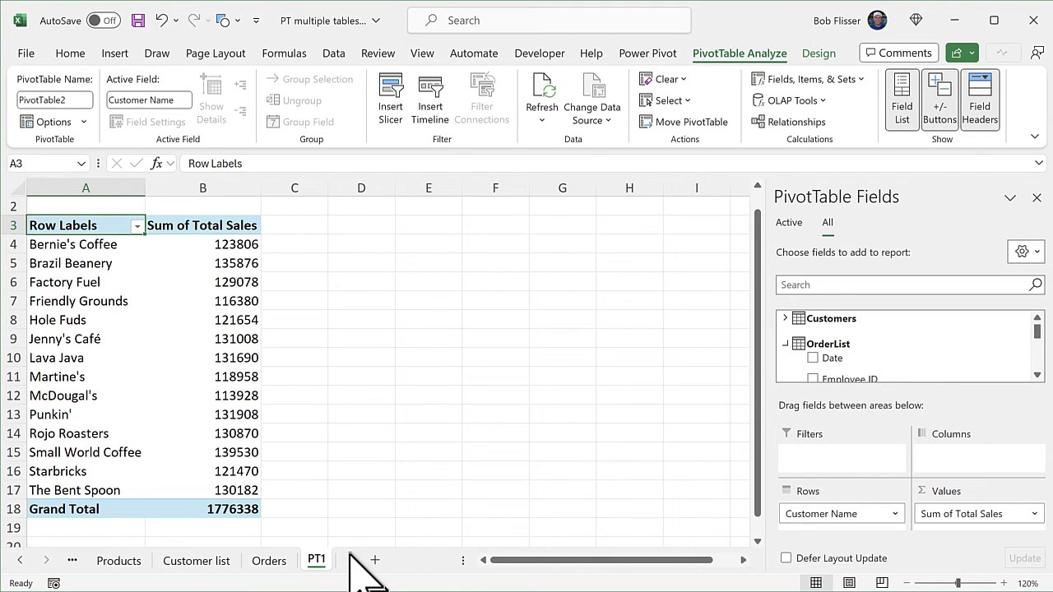
Create a second PivotTable from the OrderList table on a new worksheet, adding its data to the Data Model
left_click(269, 561)
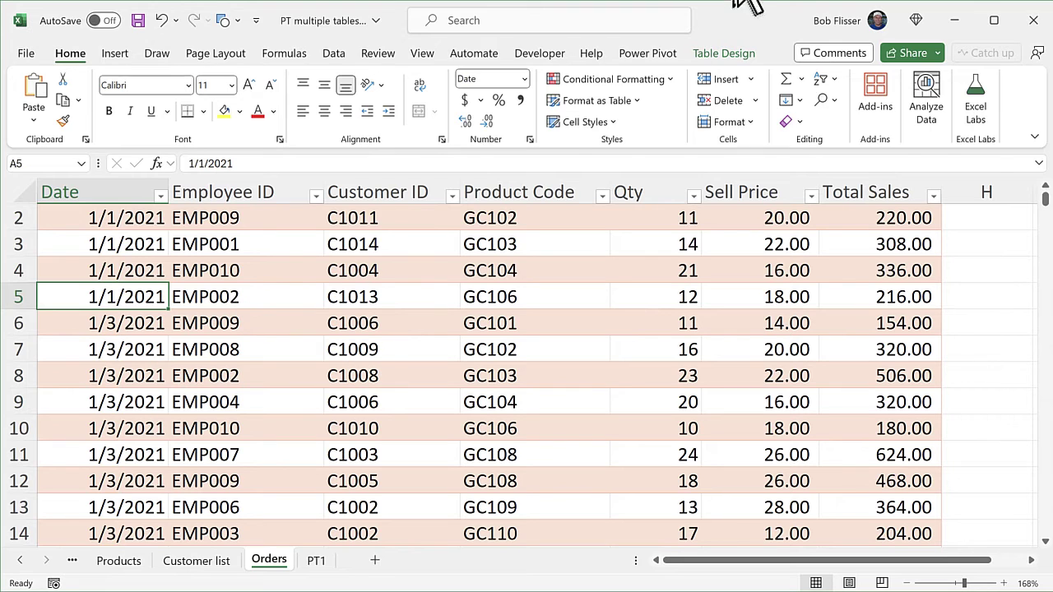
left_click(724, 54)
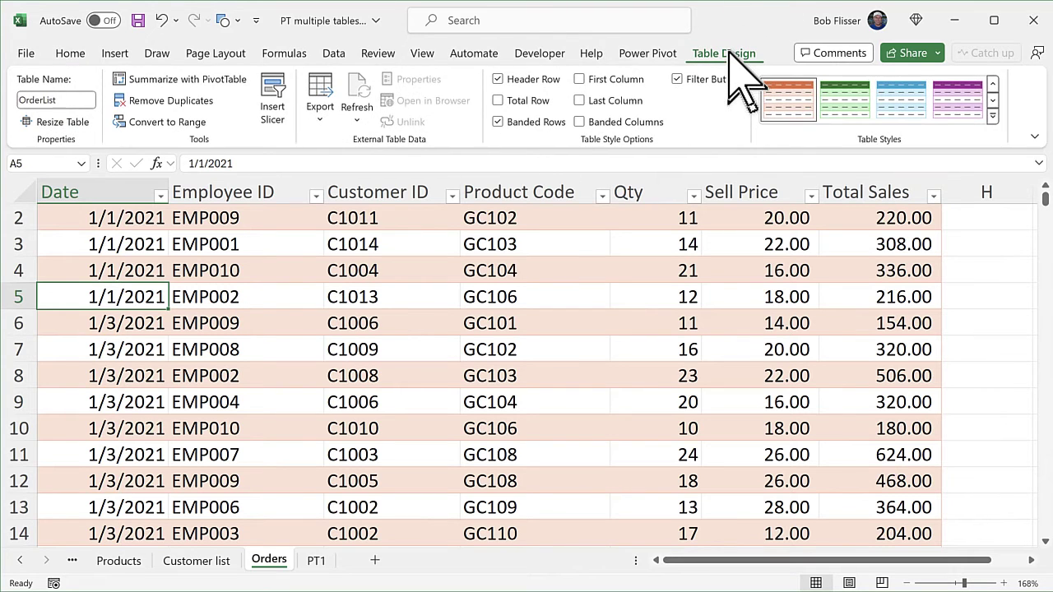
left_click(202, 83)
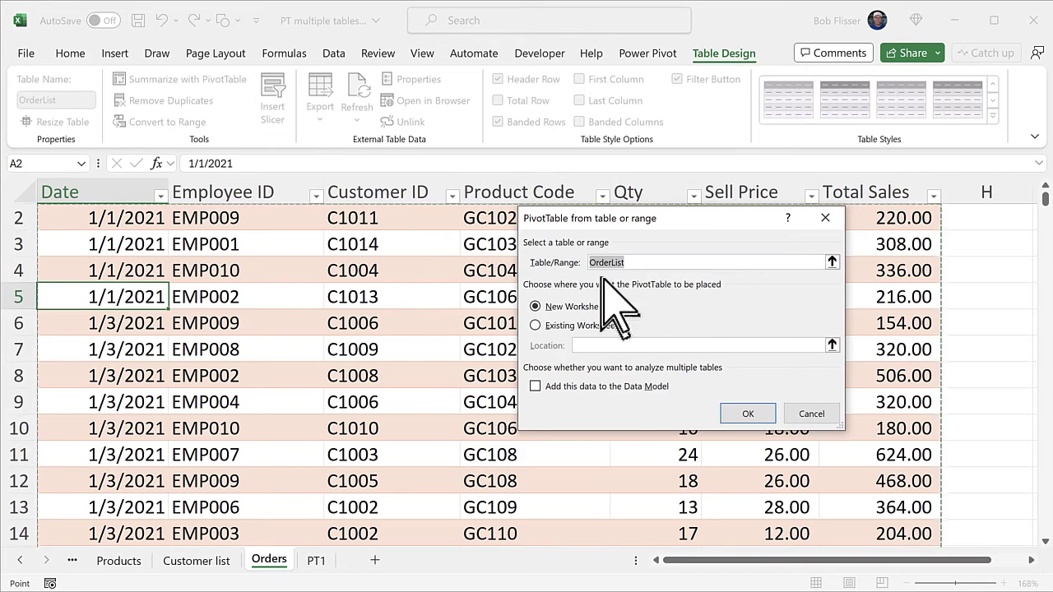
left_click(656, 262)
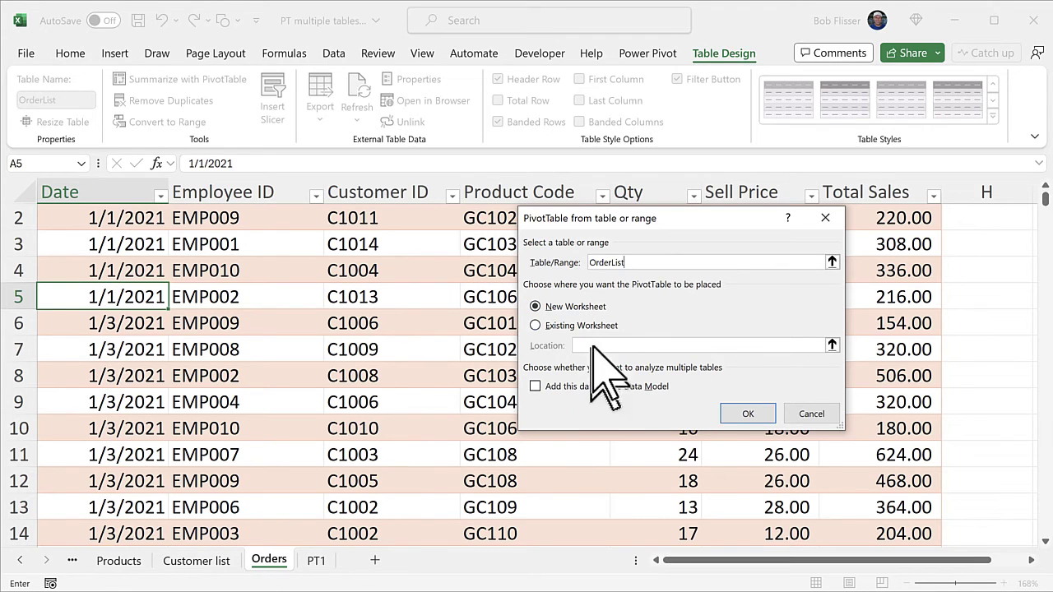
left_click(584, 385)
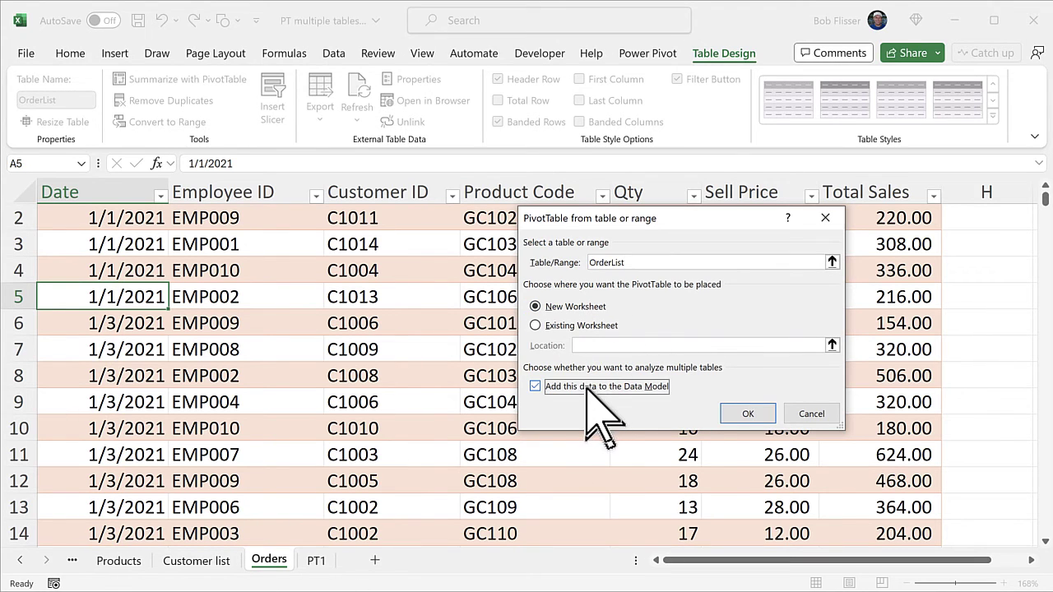
left_click(747, 414)
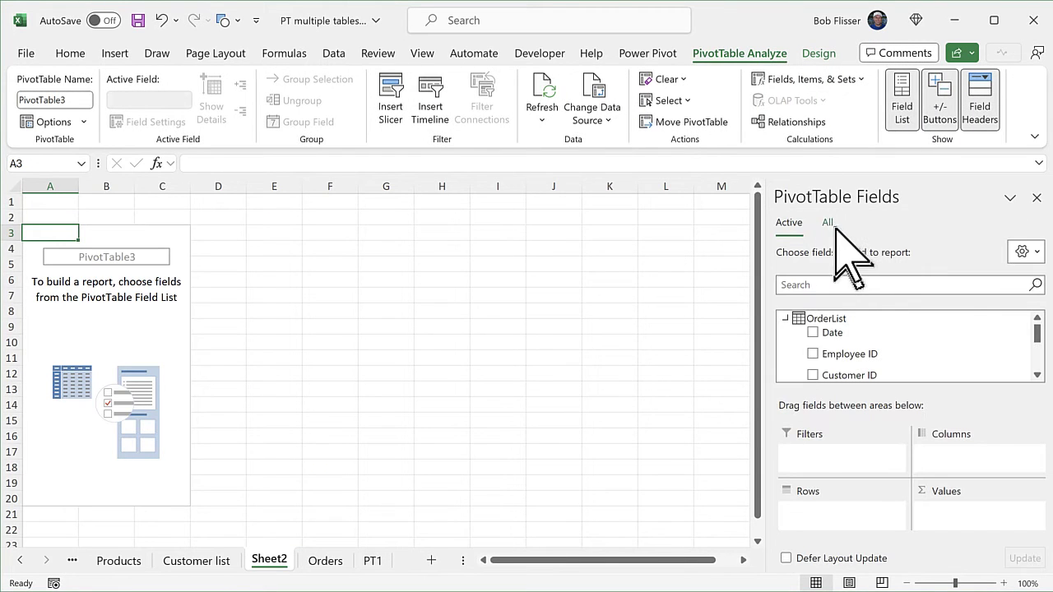
List all Data Model tables and add the Sales Rep field from SalesPeople to the PivotTable's rows
left_click(829, 222)
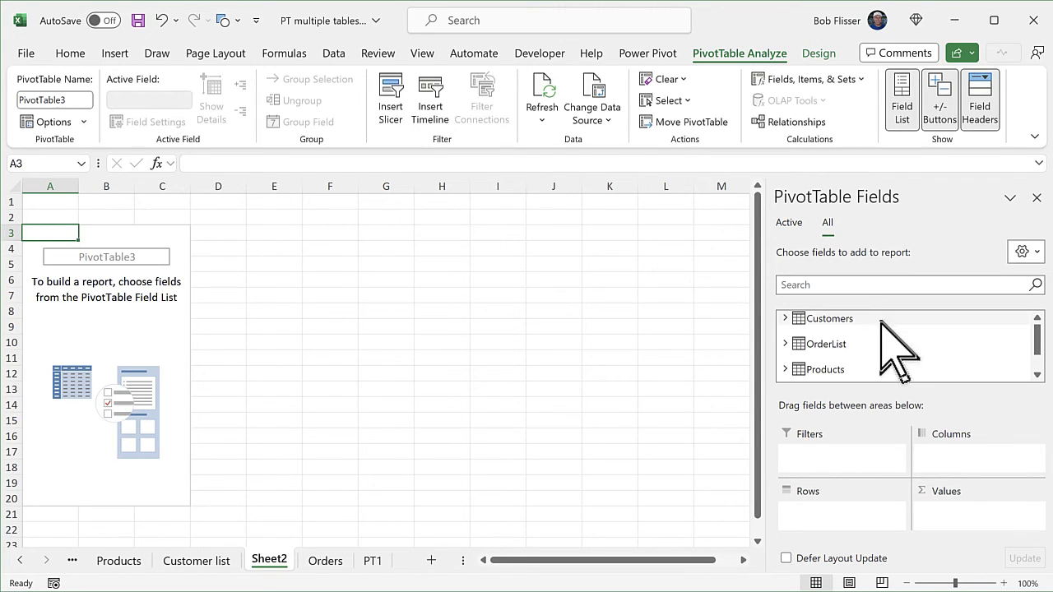
left_click(1037, 375)
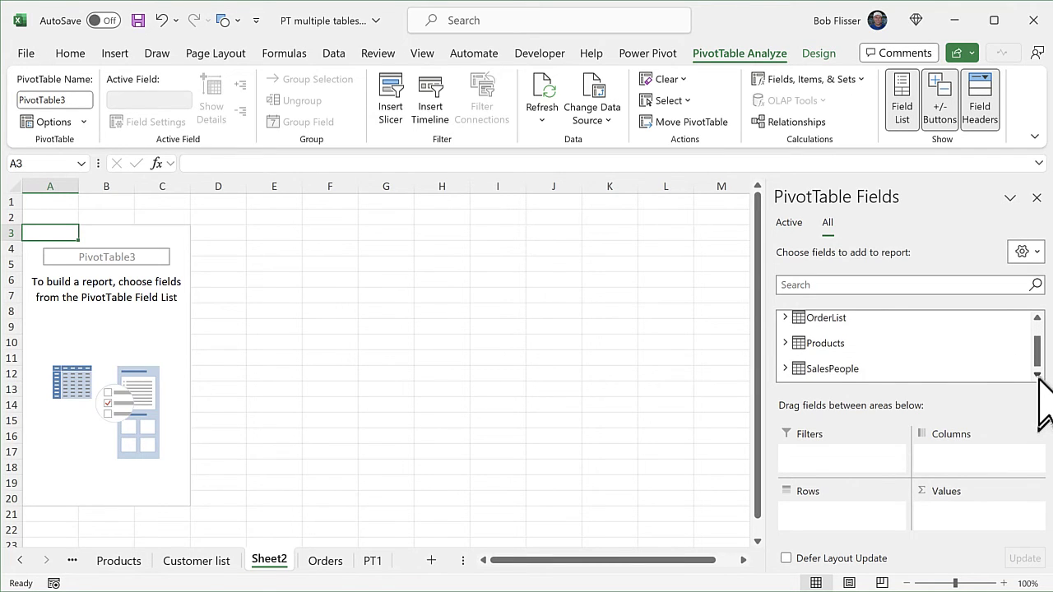
left_click(786, 369)
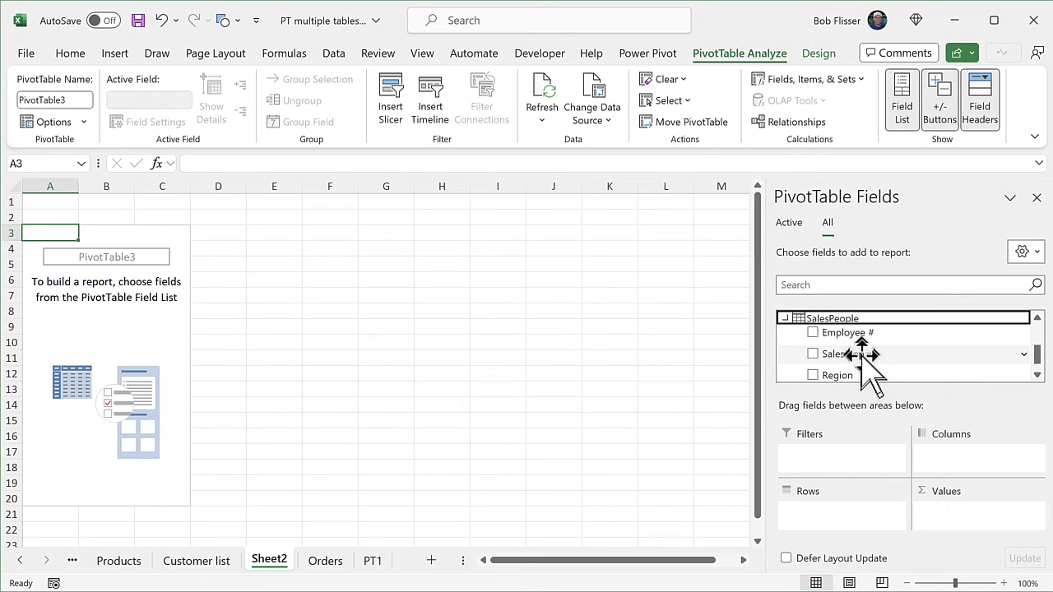
left_click_drag(860, 353, 829, 515)
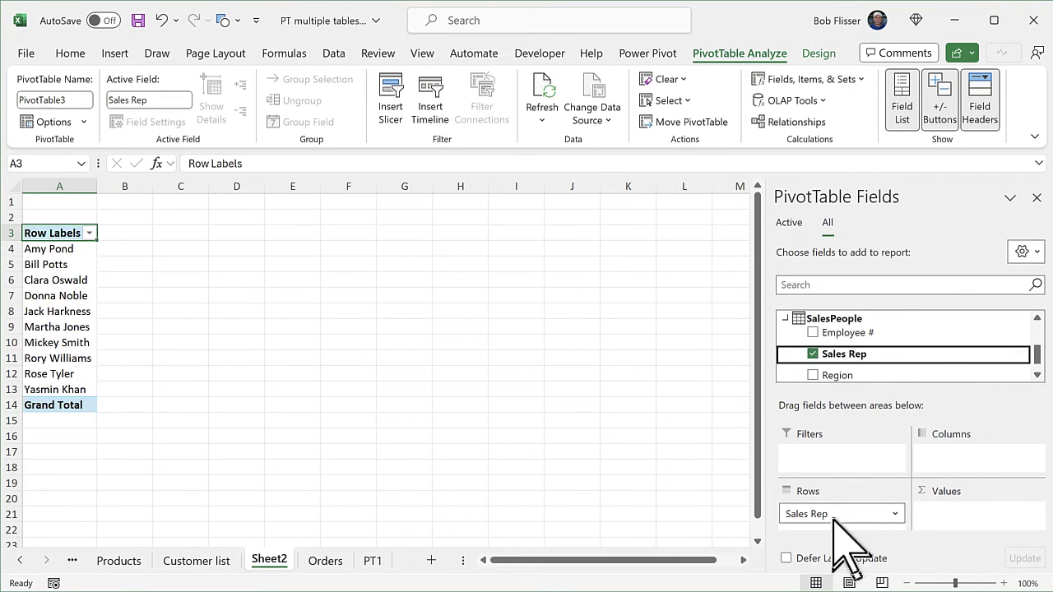
Add the Total Sales field from the OrderList table to the PivotTable's values
left_click(786, 319)
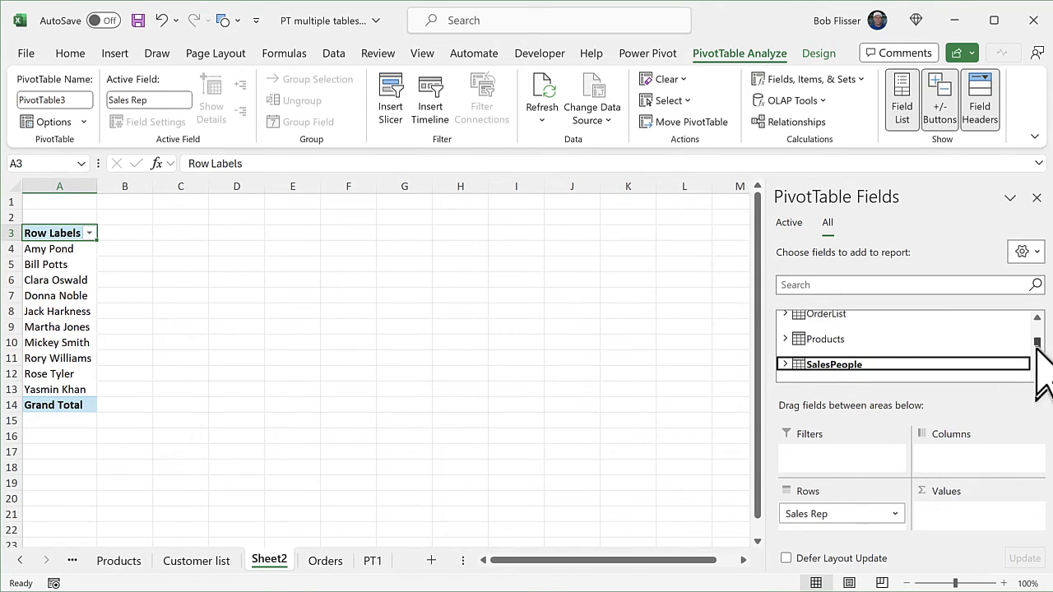
scroll(1036, 349, "up", 1)
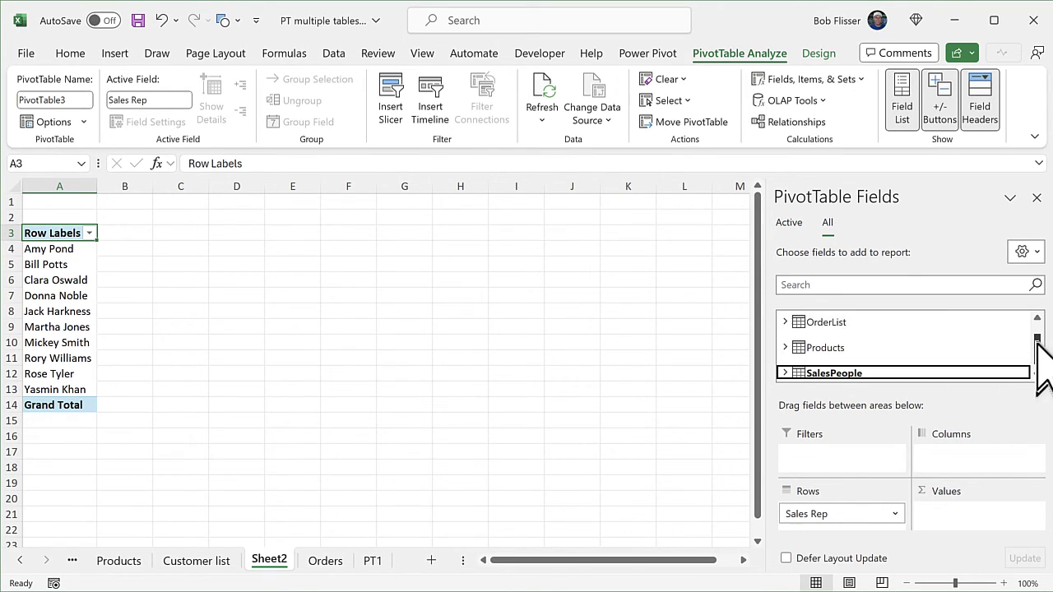
left_click(786, 325)
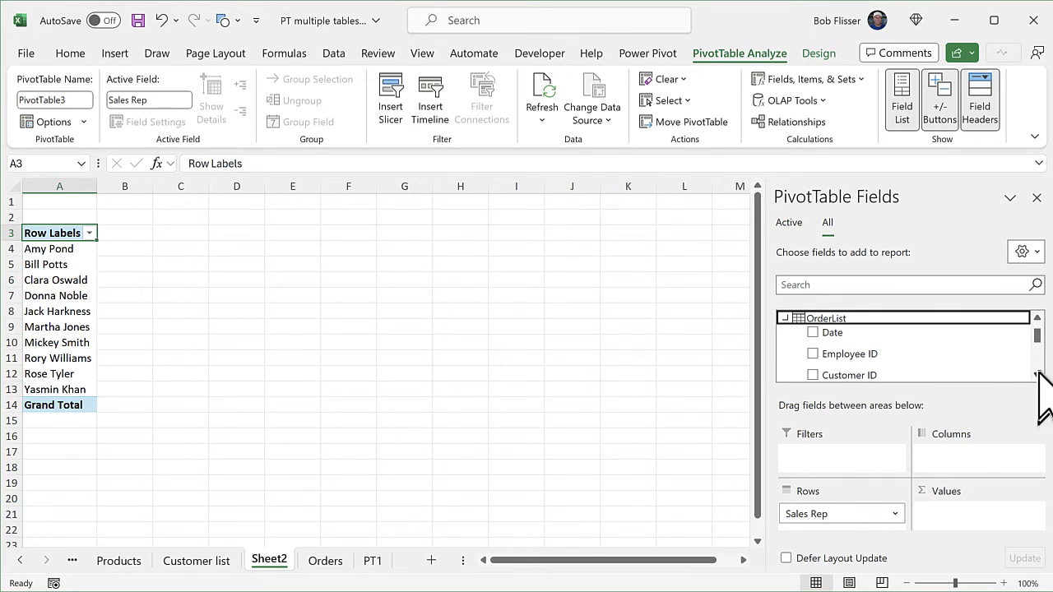
scroll(1039, 371, "down", 4)
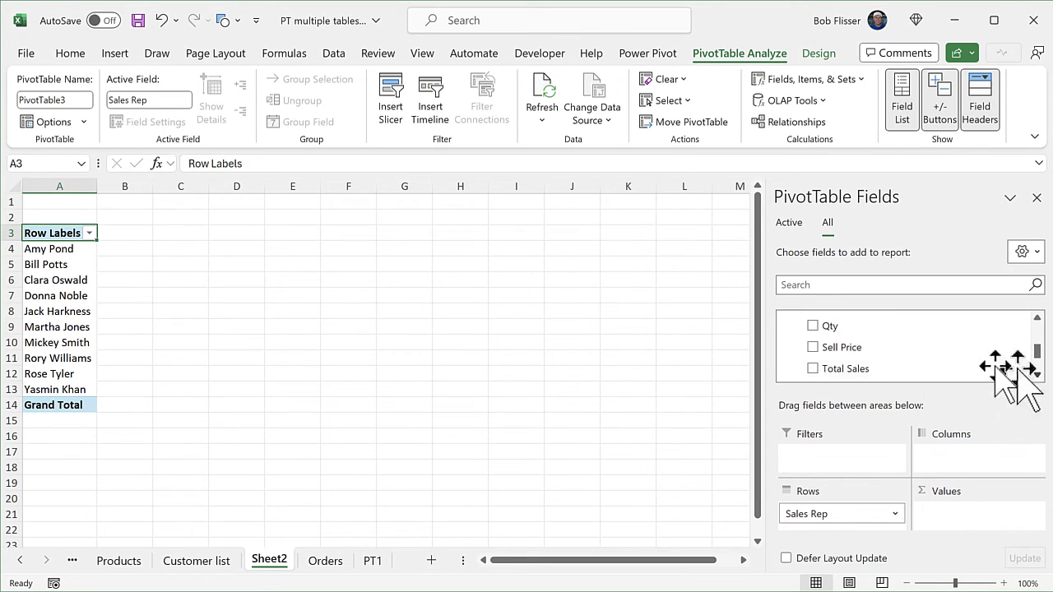
left_click_drag(857, 368, 961, 518)
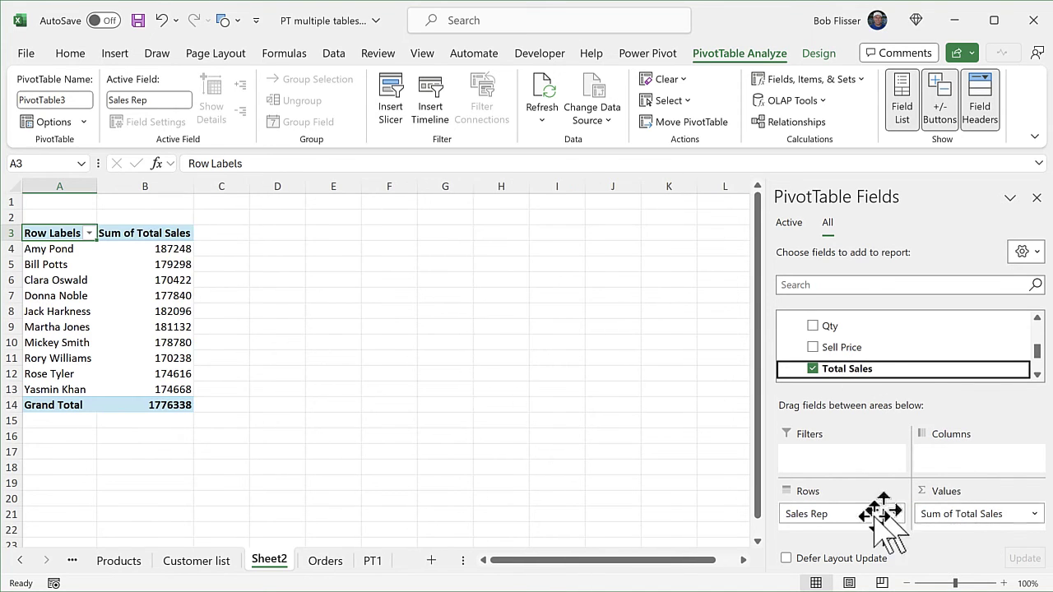
Add the Product field from the Products table to the PivotTable's columns
left_click(1004, 583)
left_click(1004, 583)
left_click(1004, 584)
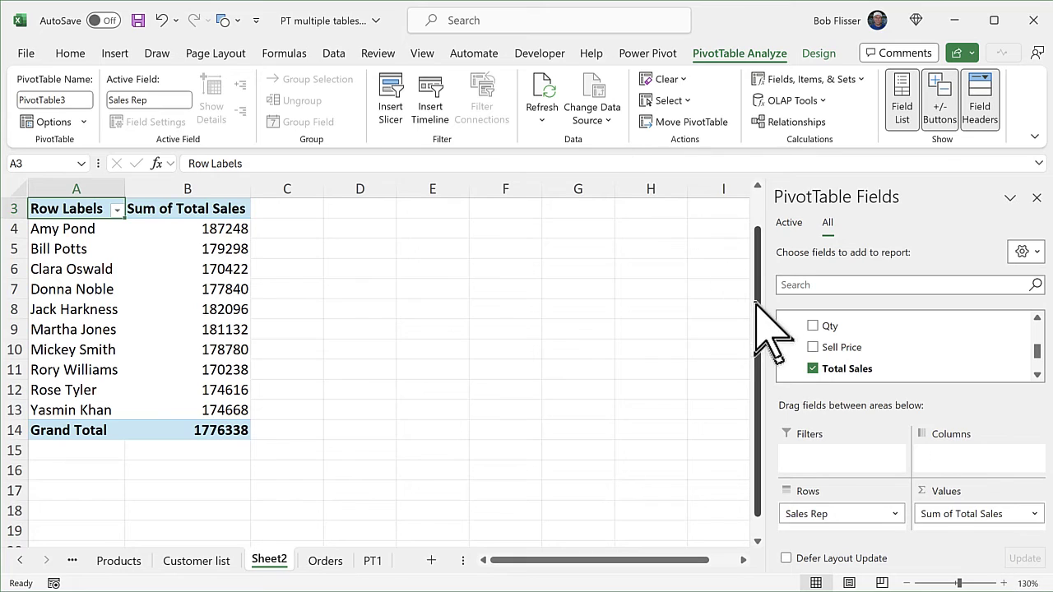
left_click_drag(757, 280, 753, 243)
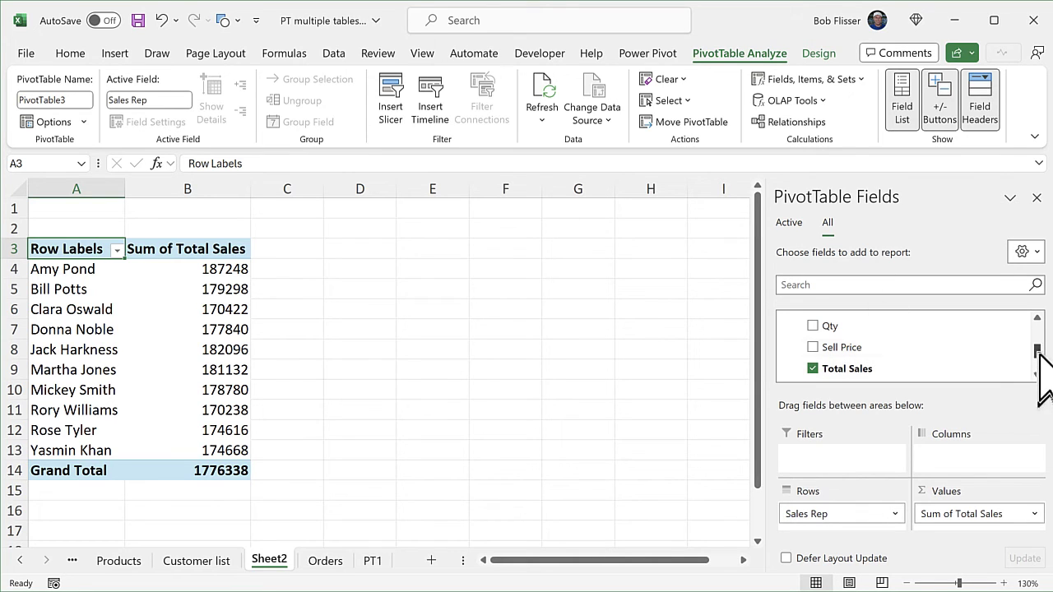
left_click_drag(1039, 354, 1036, 334)
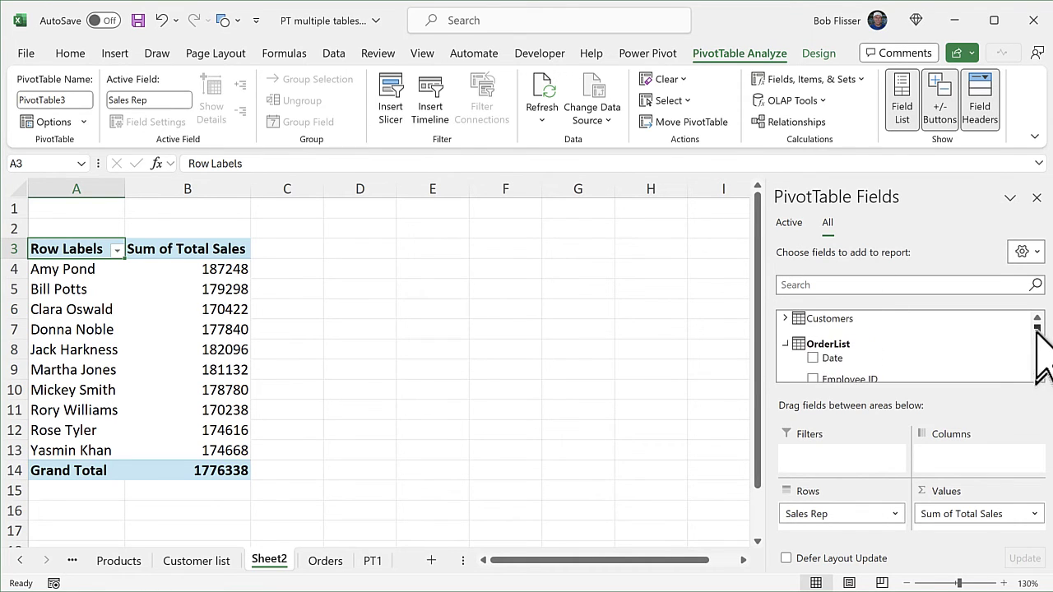
left_click(787, 344)
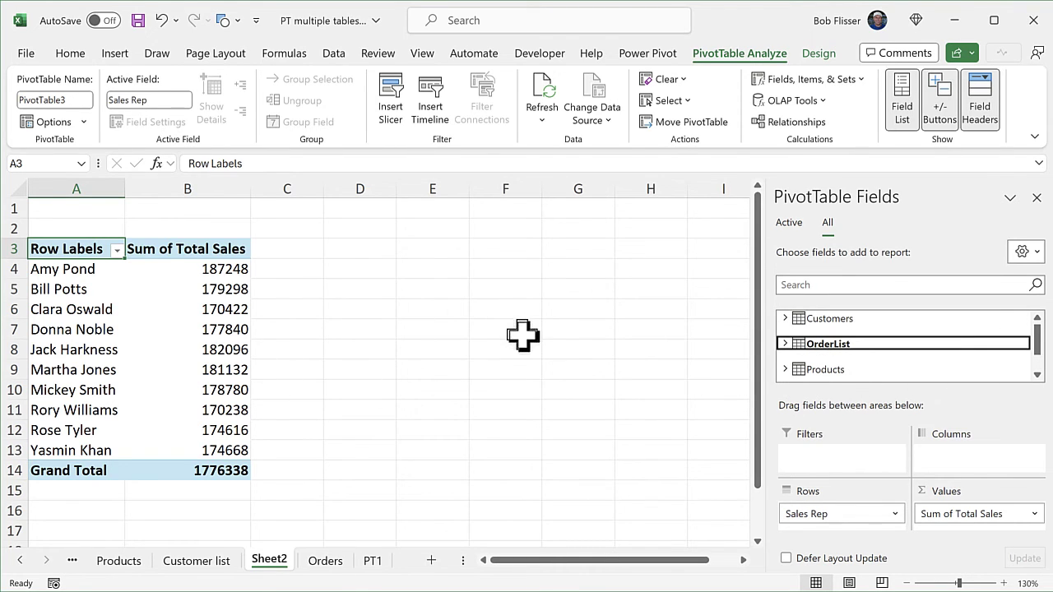
left_click(785, 370)
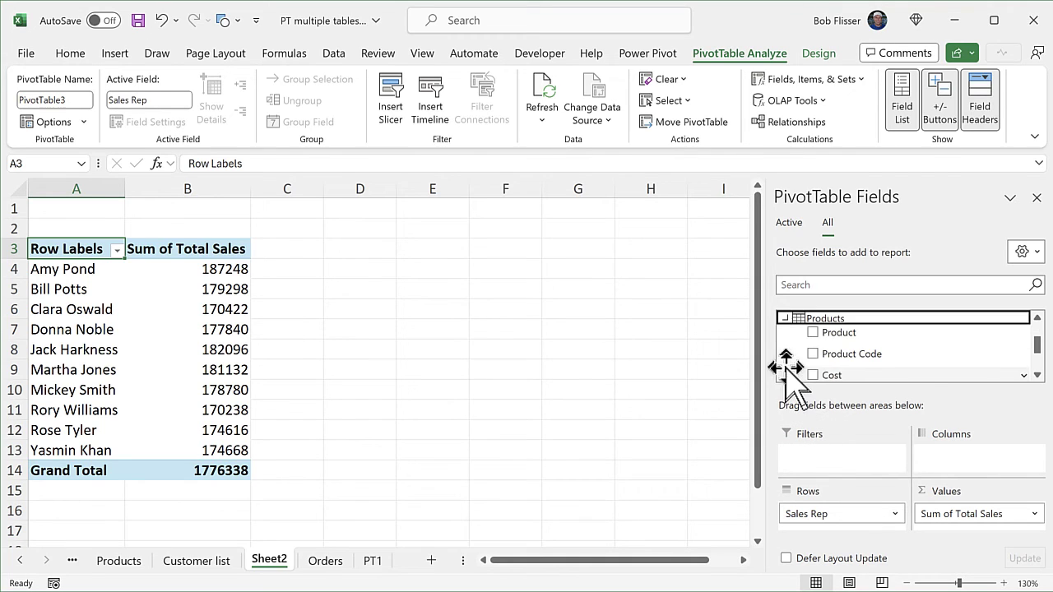
left_click(1037, 375)
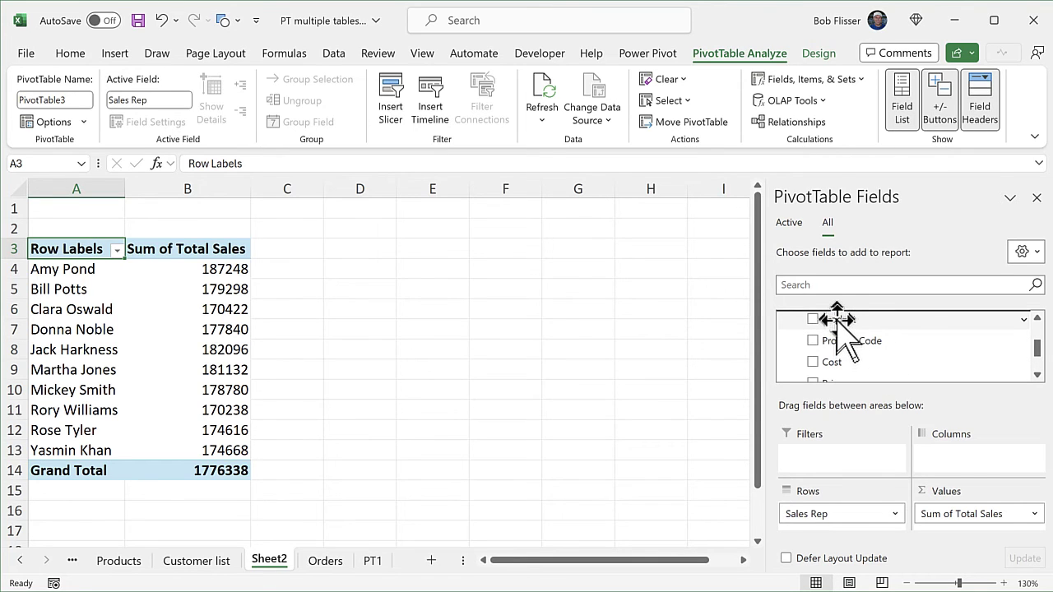
left_click_drag(836, 320, 961, 460)
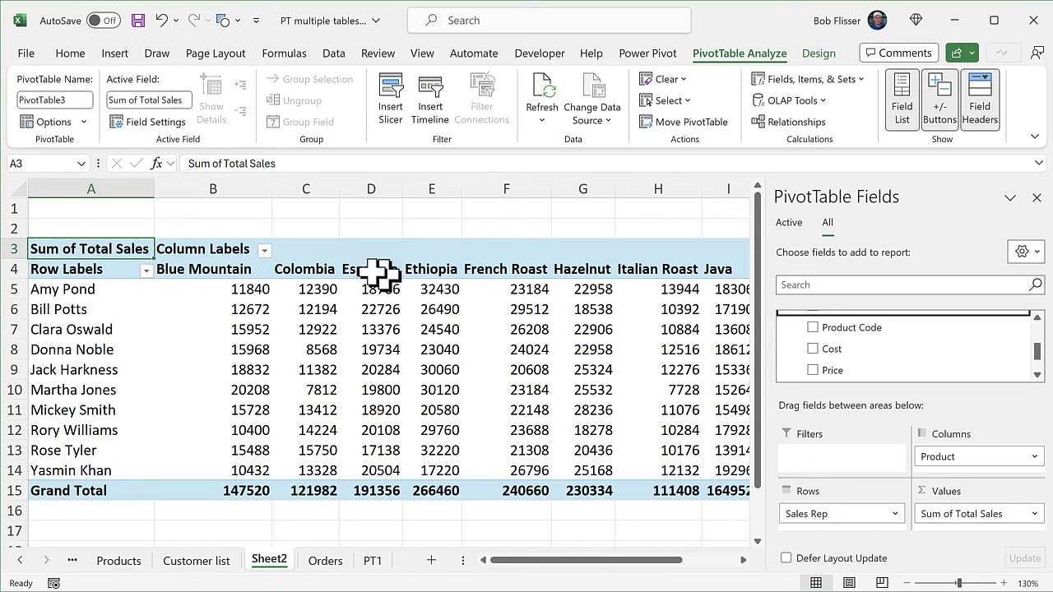
Add the Customer Name field from the Customers table as a report filter of the PivotTable
mouse_move(359, 313)
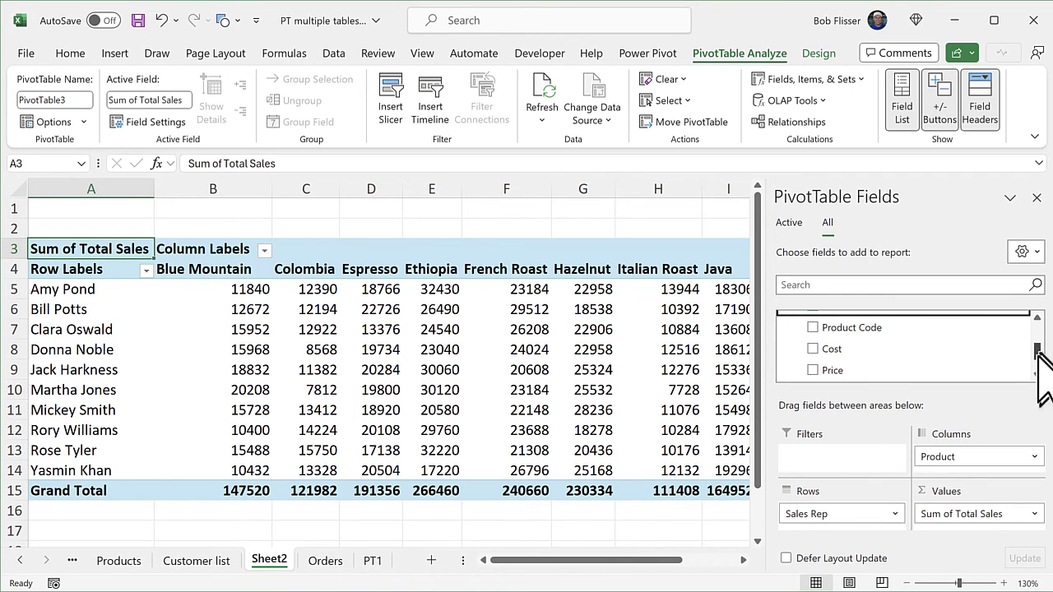
left_click_drag(1037, 353, 1037, 334)
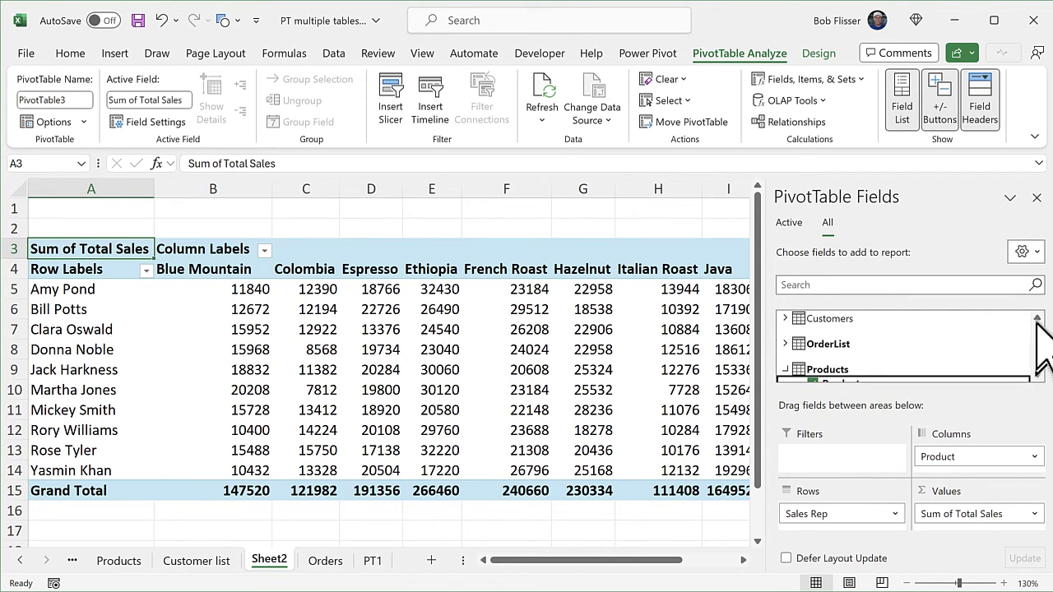
left_click(786, 370)
left_click(785, 319)
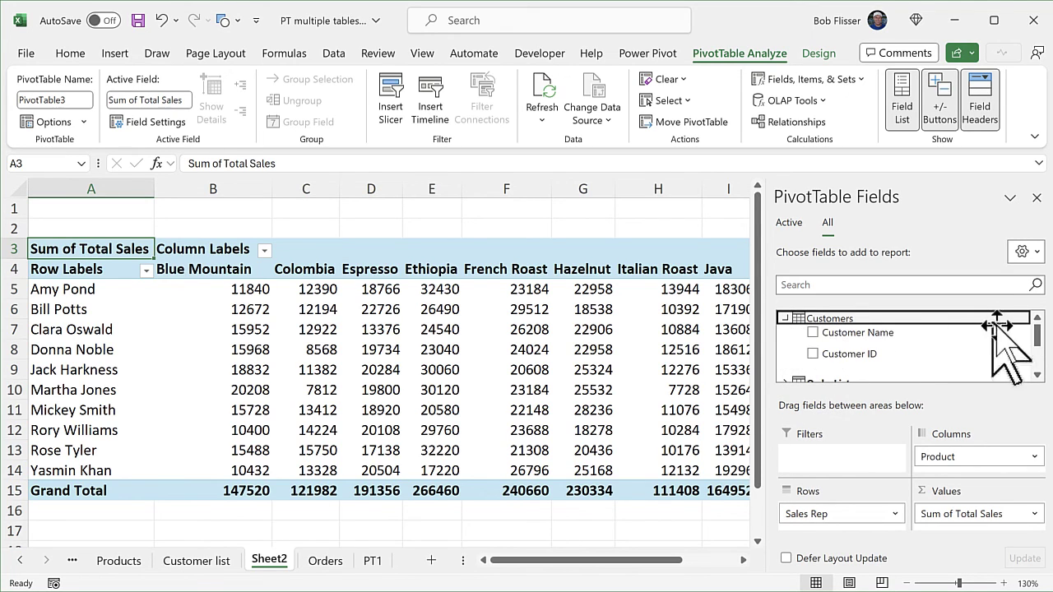
left_click_drag(888, 336, 832, 460)
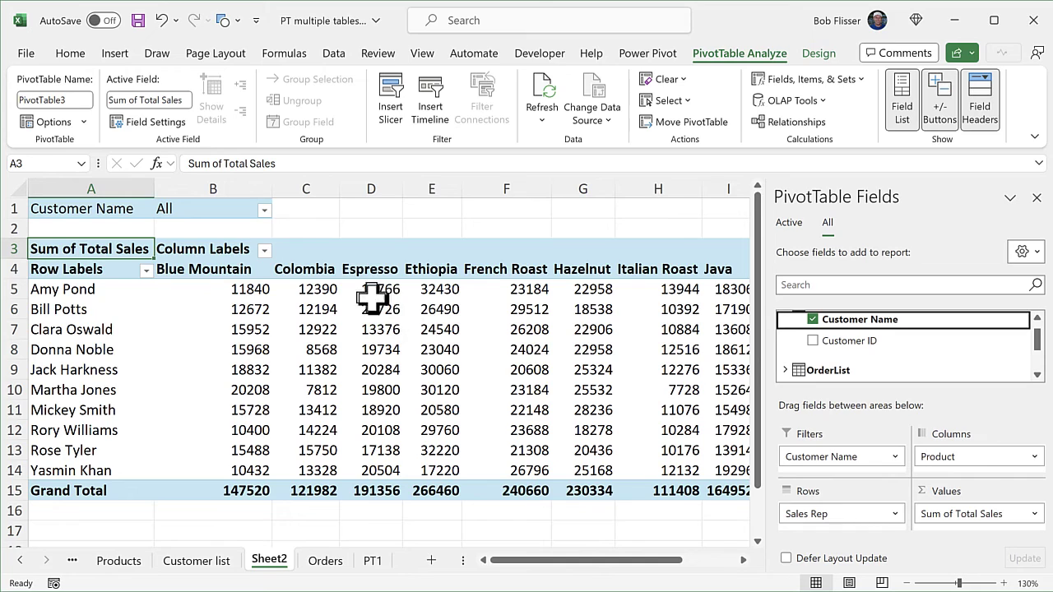
Allow multiple selections in the Customer Name filter and show only Factory Fuel, Hole Fuds and Martine's
left_click(264, 212)
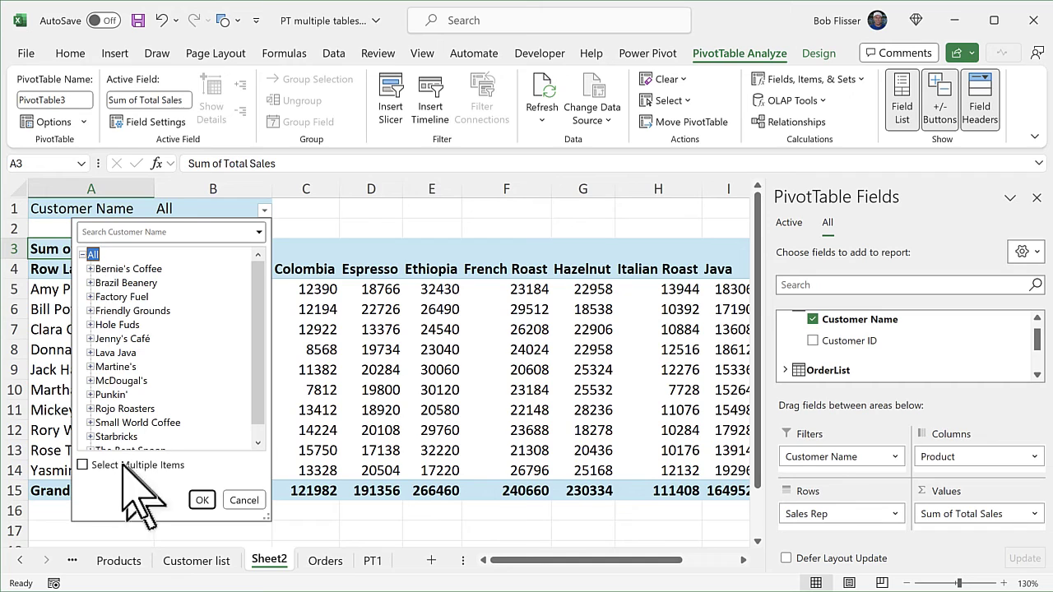
left_click(83, 466)
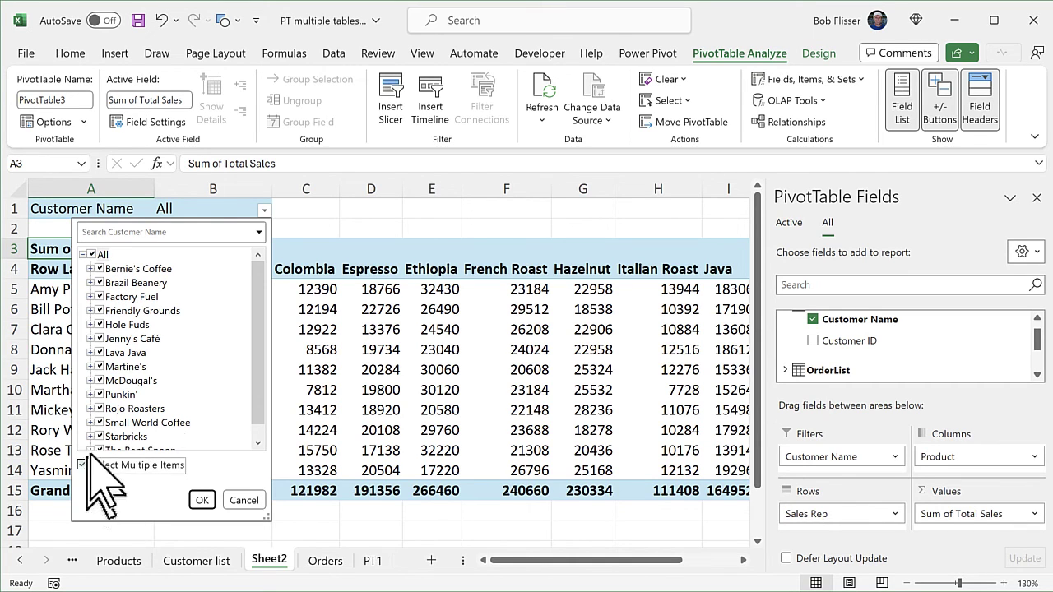
left_click_drag(262, 344, 256, 319)
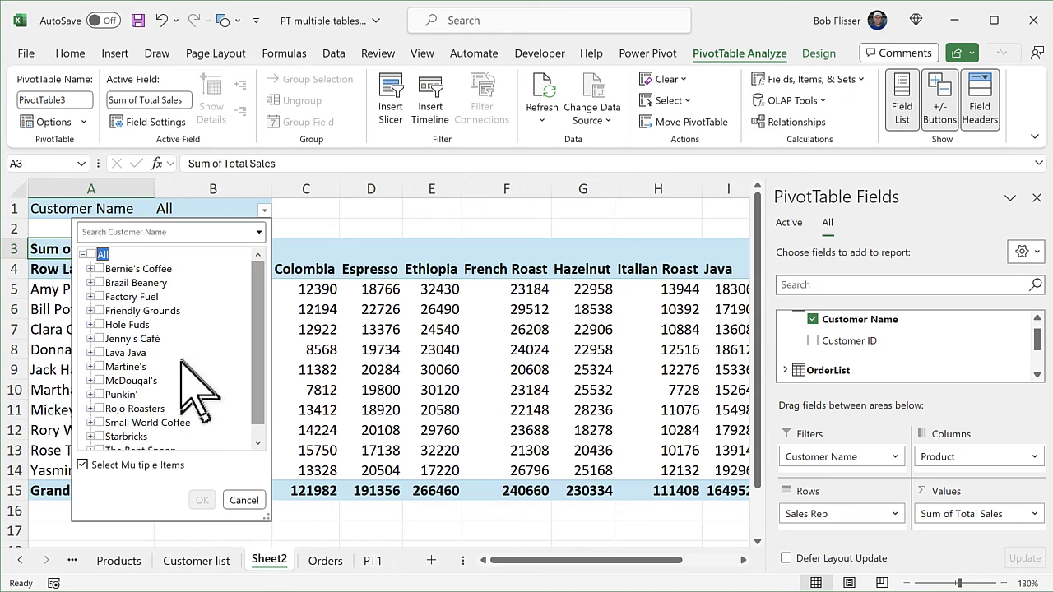
left_click(99, 326)
left_click(99, 297)
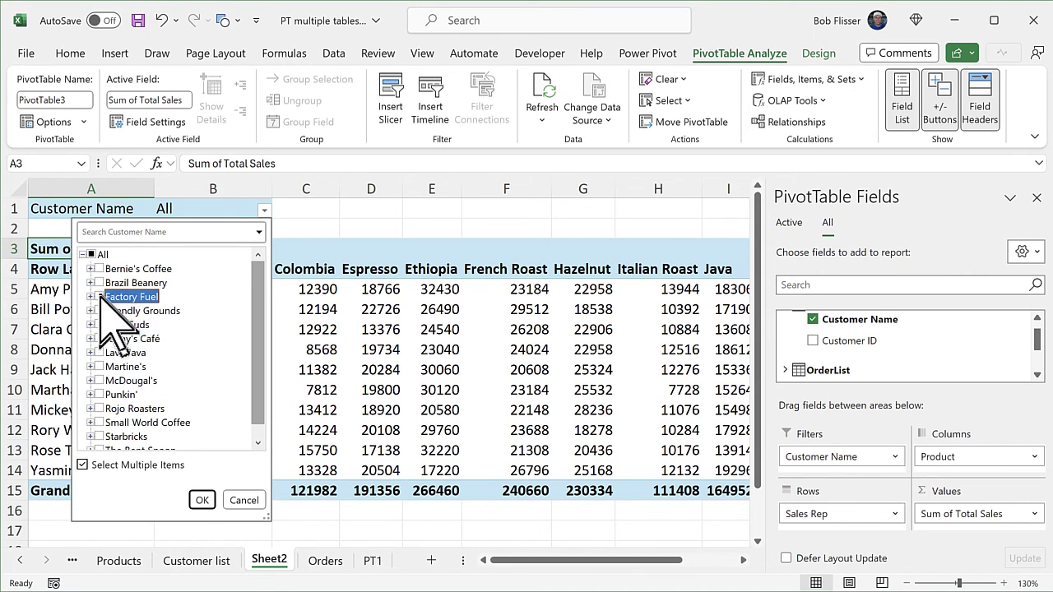
left_click(99, 367)
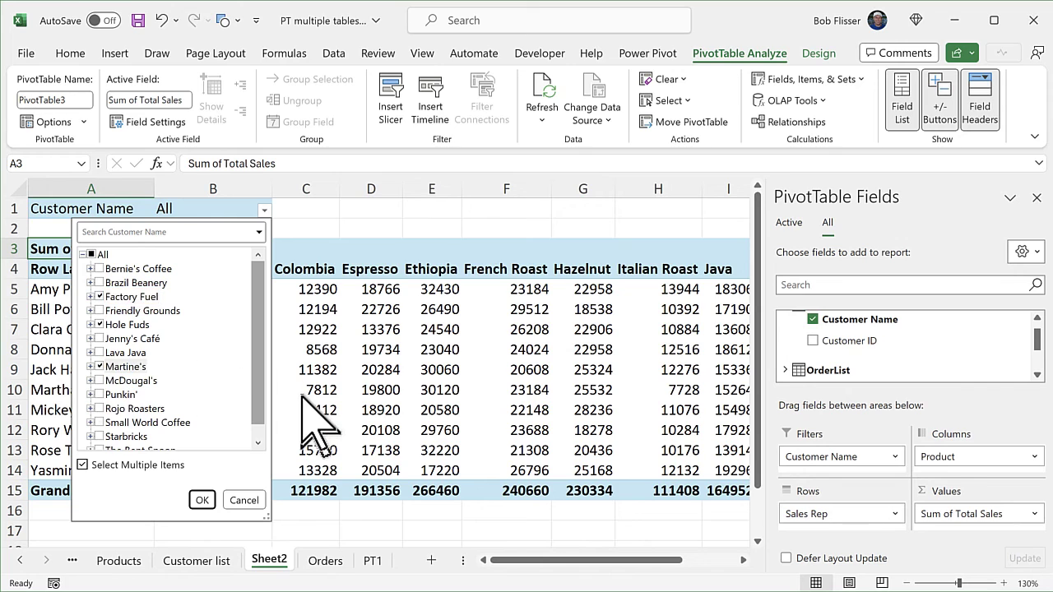
left_click(201, 500)
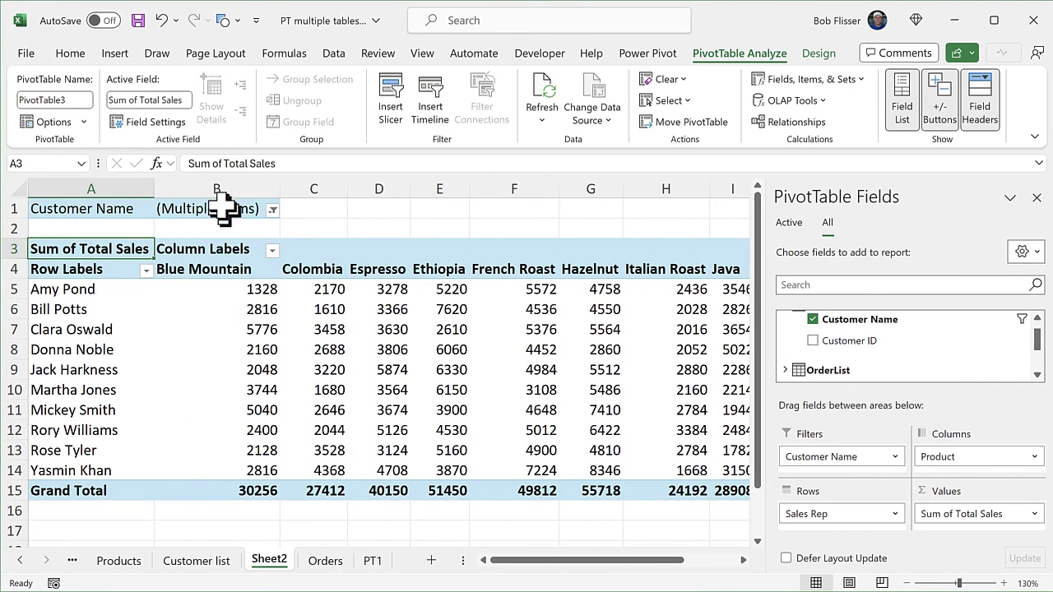
Remove Factory Fuel and Hole Fuds from the Customer Name filter, keeping only Martine's
left_click(273, 210)
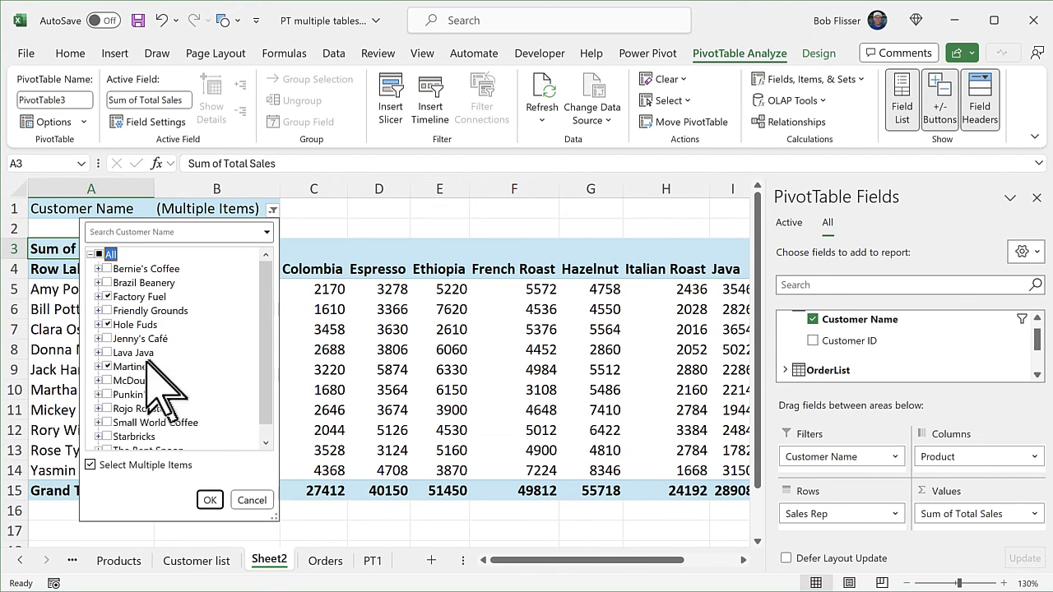
left_click(107, 297)
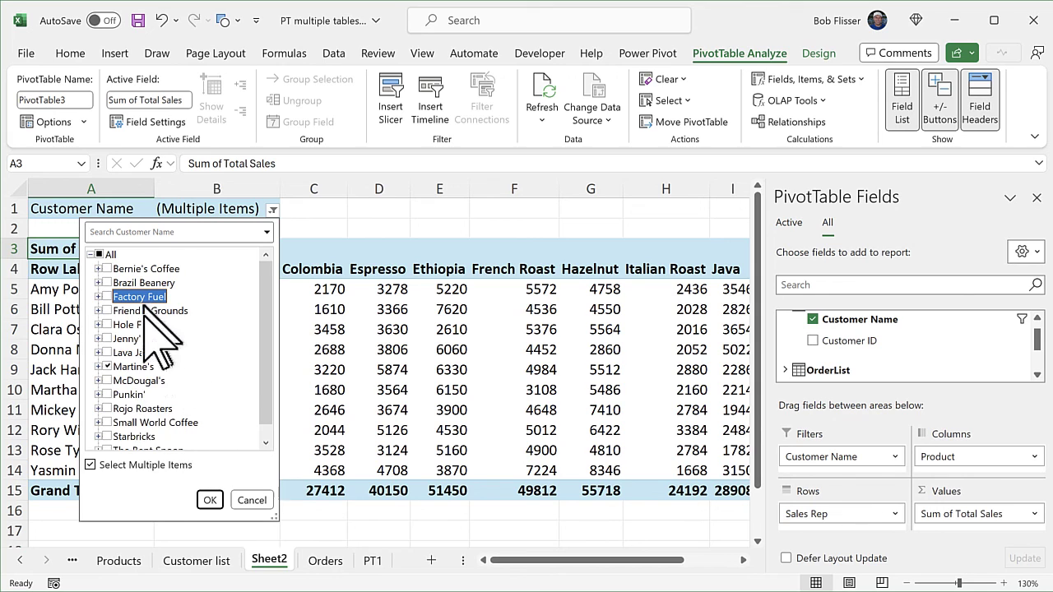
left_click(211, 500)
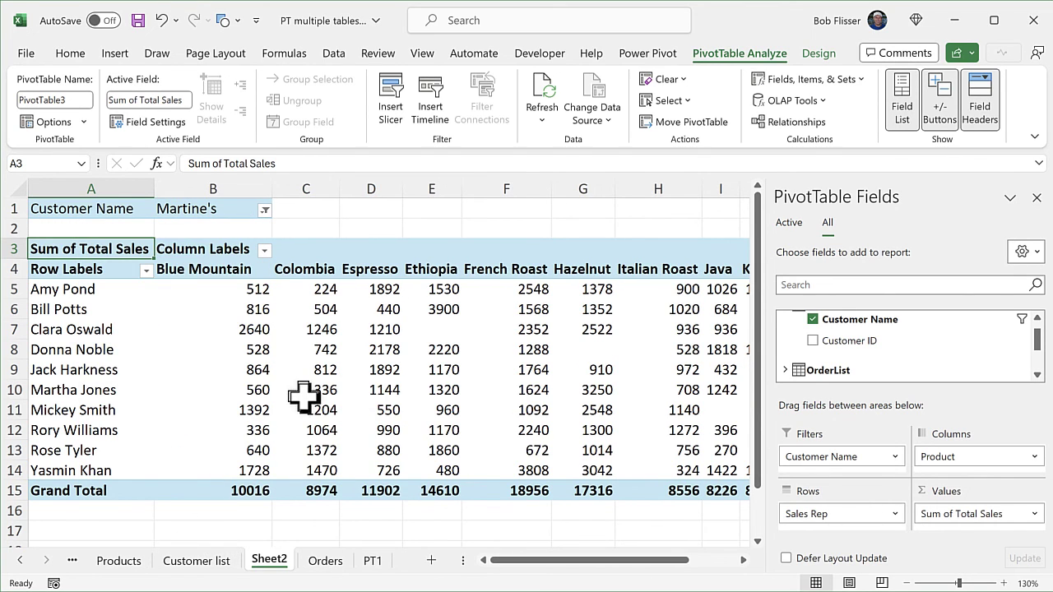
mouse_move(303, 396)
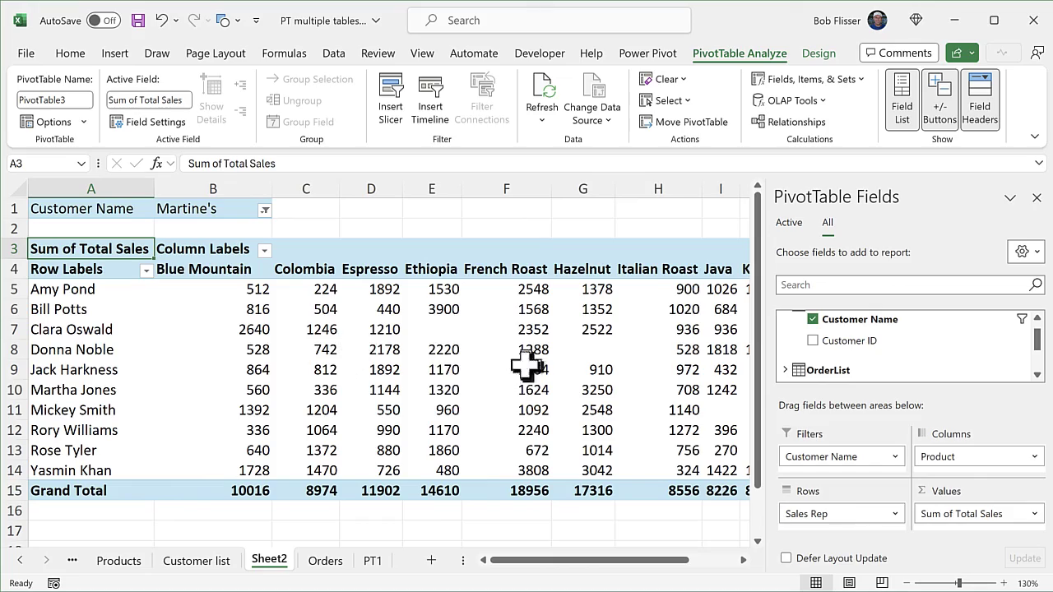
mouse_move(414, 367)
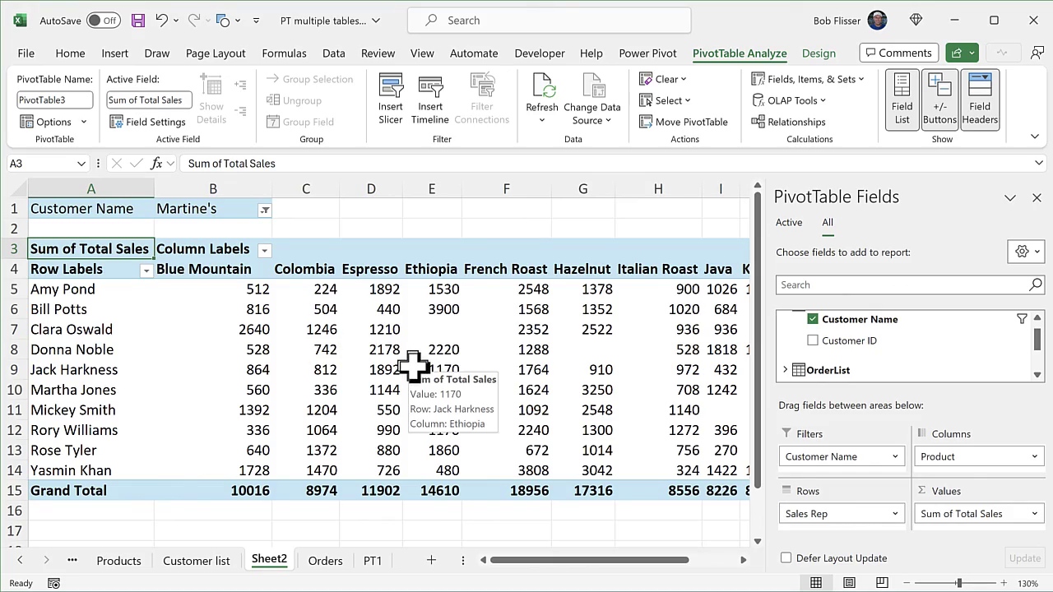